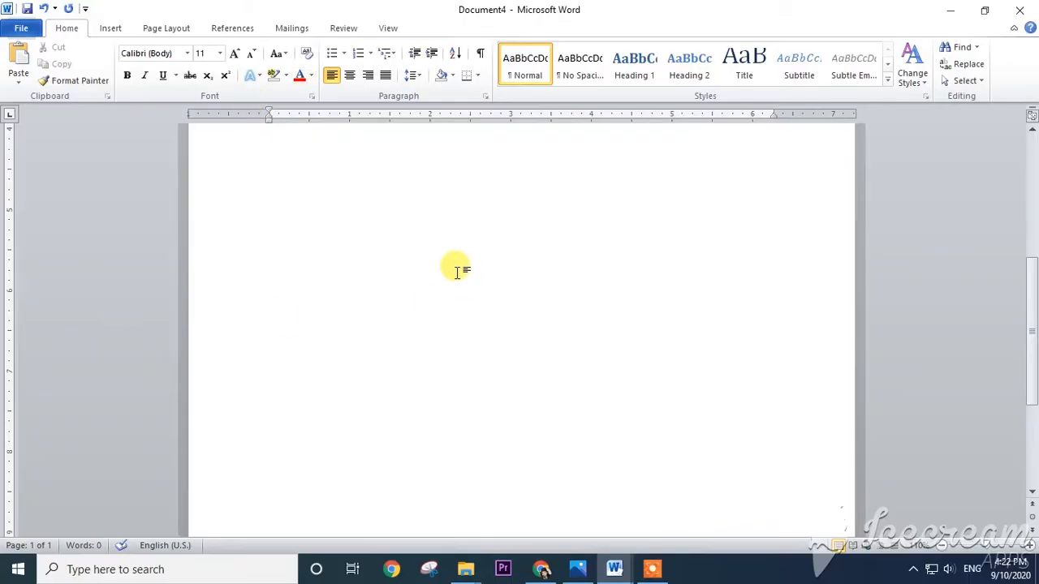
- Start a mail merge of the Letters type for the blank document
{"action": "left_click", "coordinate": [294, 33]}
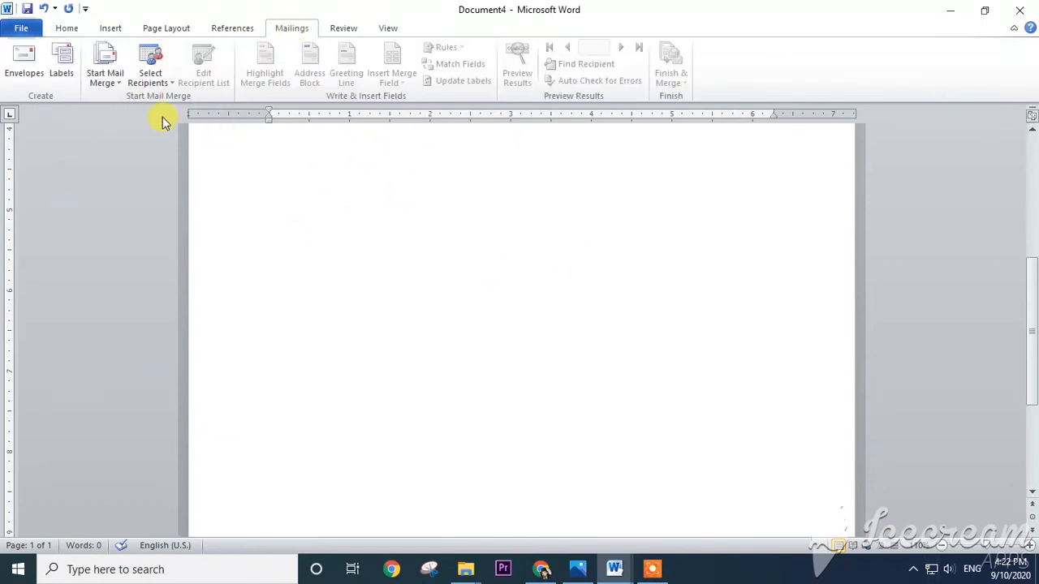
{"action": "left_click", "coordinate": [120, 85]}
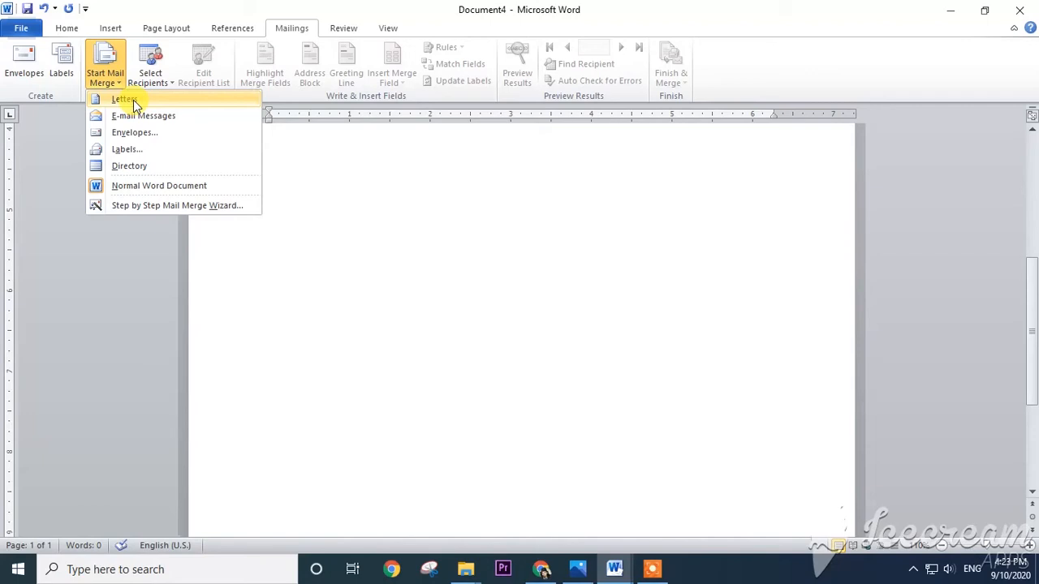
{"action": "left_click", "coordinate": [133, 100]}
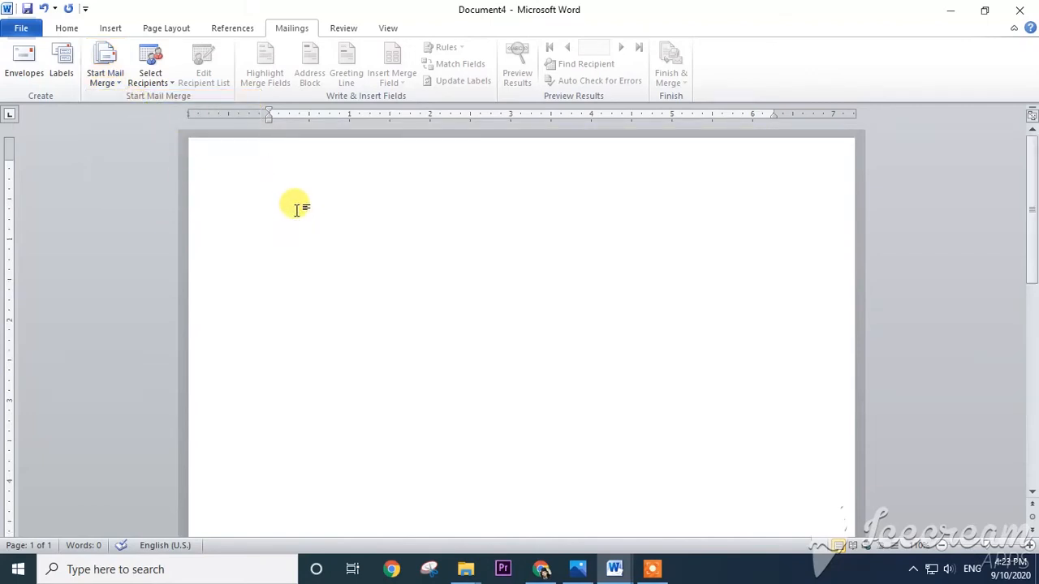
- Paste the copied school letter addressed to parents into the blank document
{"action": "key", "text": "ctrl+v"}
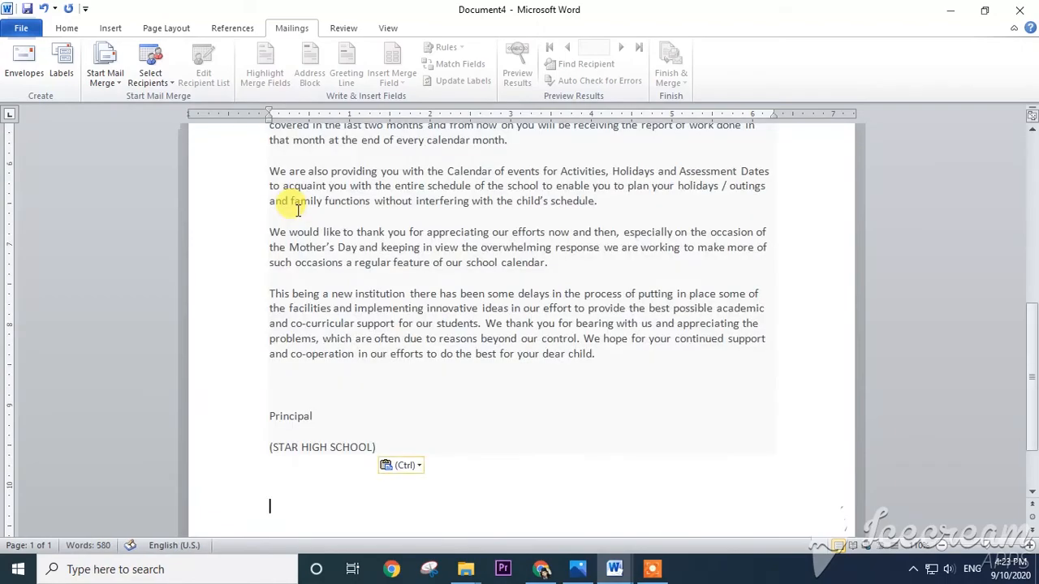
{"action": "scroll", "coordinate": [290, 204], "scroll_direction": "up", "scroll_amount": 10}
{"action": "scroll", "coordinate": [296, 187], "scroll_direction": "up", "scroll_amount": 2}
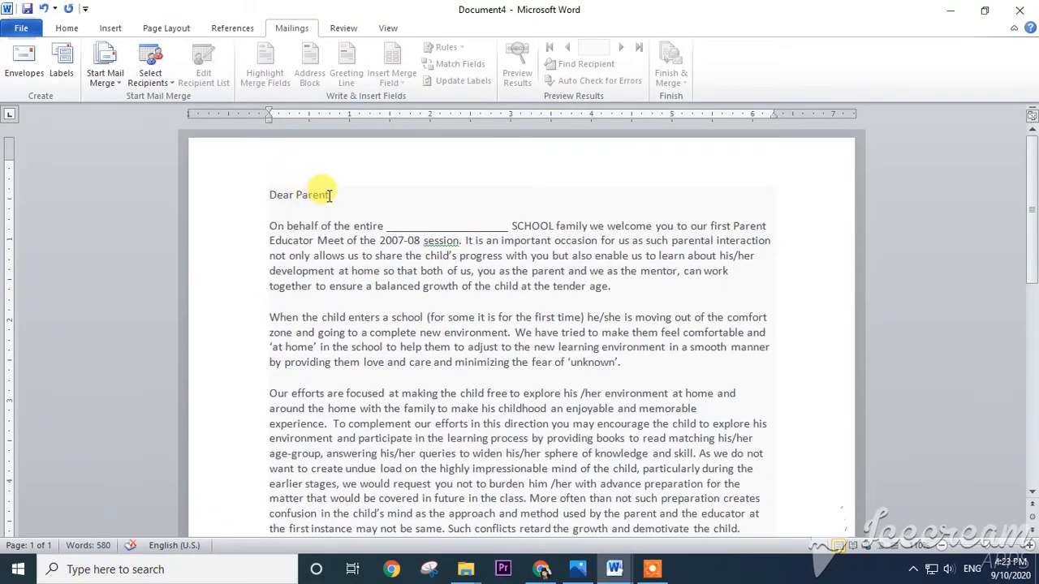
- Delete the two letter paragraphs about the calendar of events and the thanks for Mother's Day appreciation
{"action": "scroll", "coordinate": [366, 276], "scroll_direction": "down", "scroll_amount": 7}
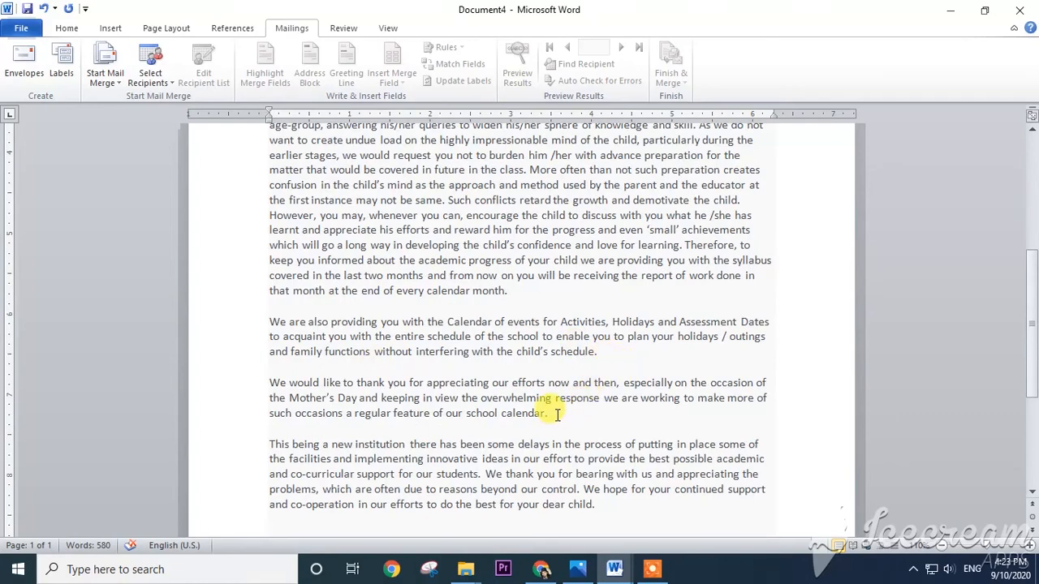
{"action": "scroll", "coordinate": [557, 415], "scroll_direction": "up", "scroll_amount": 4}
{"action": "left_click", "coordinate": [508, 496]}
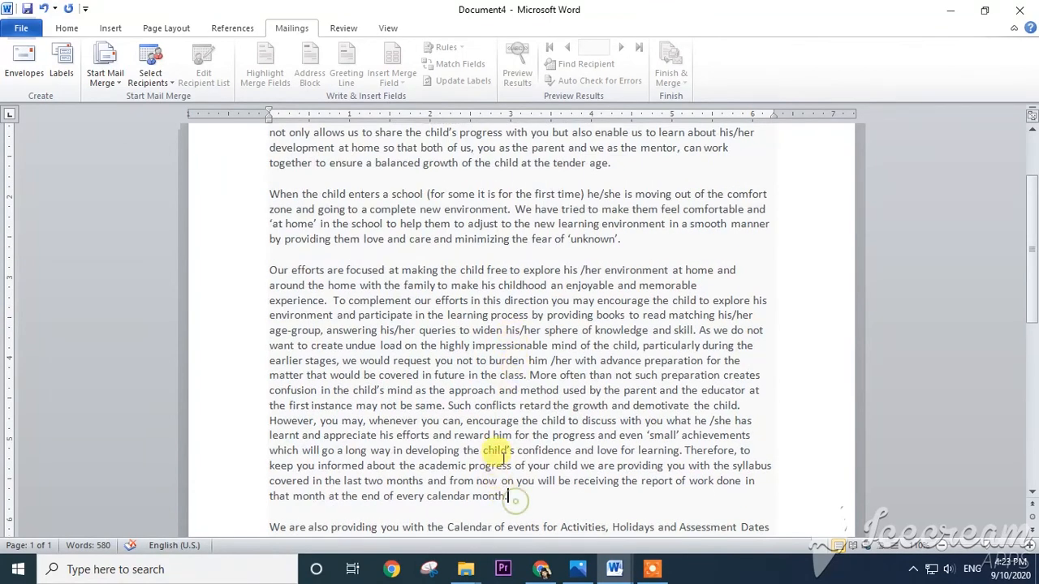
{"action": "scroll", "coordinate": [504, 458], "scroll_direction": "down", "scroll_amount": 8}
{"action": "scroll", "coordinate": [506, 371], "scroll_direction": "up", "scroll_amount": 1}
{"action": "left_click_drag", "start_coordinate": [552, 290], "coordinate": [214, 197]}
{"action": "key", "text": "Delete"}
{"action": "scroll", "coordinate": [355, 173], "scroll_direction": "up", "scroll_amount": 8}
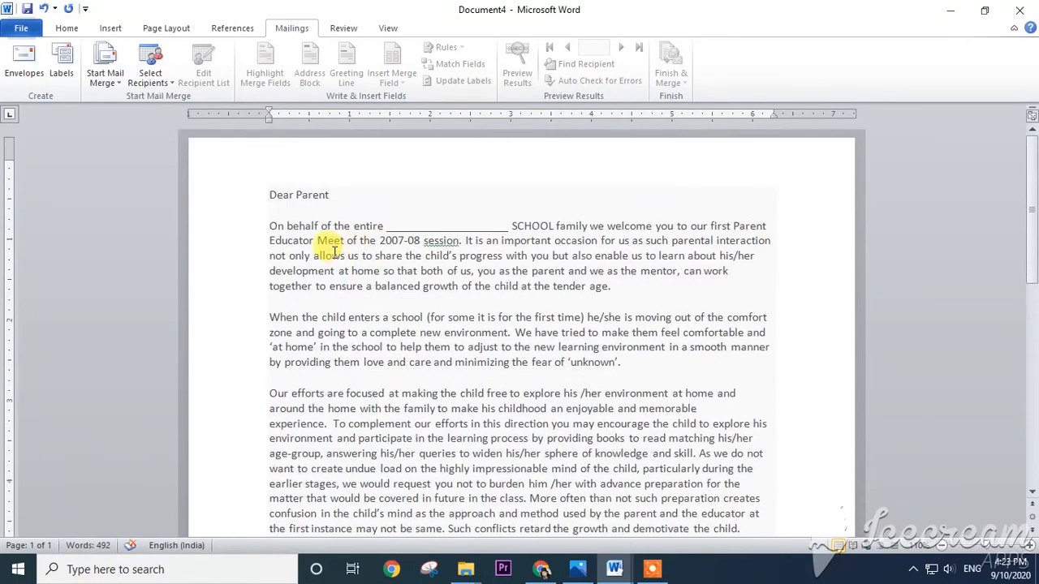
- Insert a blank line above the "Dear Parent" greeting and another below it, and review the letter down to the signature
{"action": "left_click", "coordinate": [284, 170]}
{"action": "key", "text": "Return"}
{"action": "left_click", "coordinate": [338, 224]}
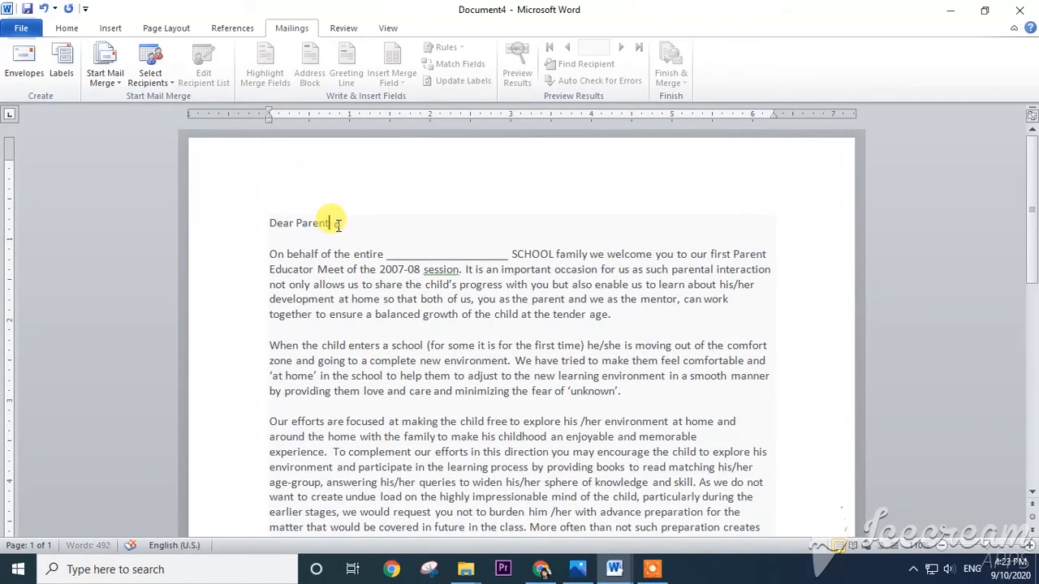
{"action": "key", "text": "Return"}
{"action": "scroll", "coordinate": [364, 245], "scroll_direction": "down", "scroll_amount": 1}
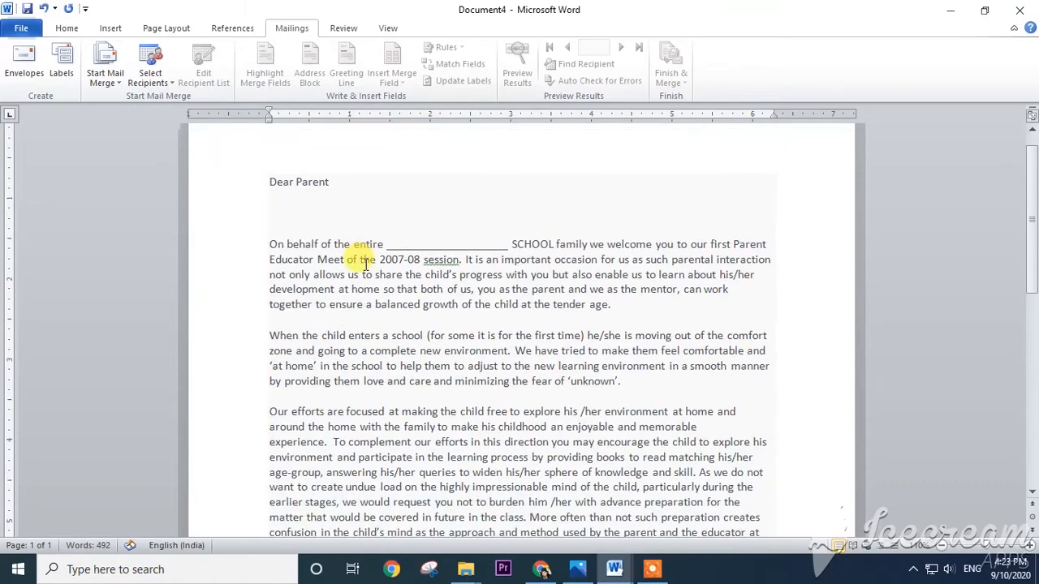
{"action": "scroll", "coordinate": [422, 349], "scroll_direction": "down", "scroll_amount": 5}
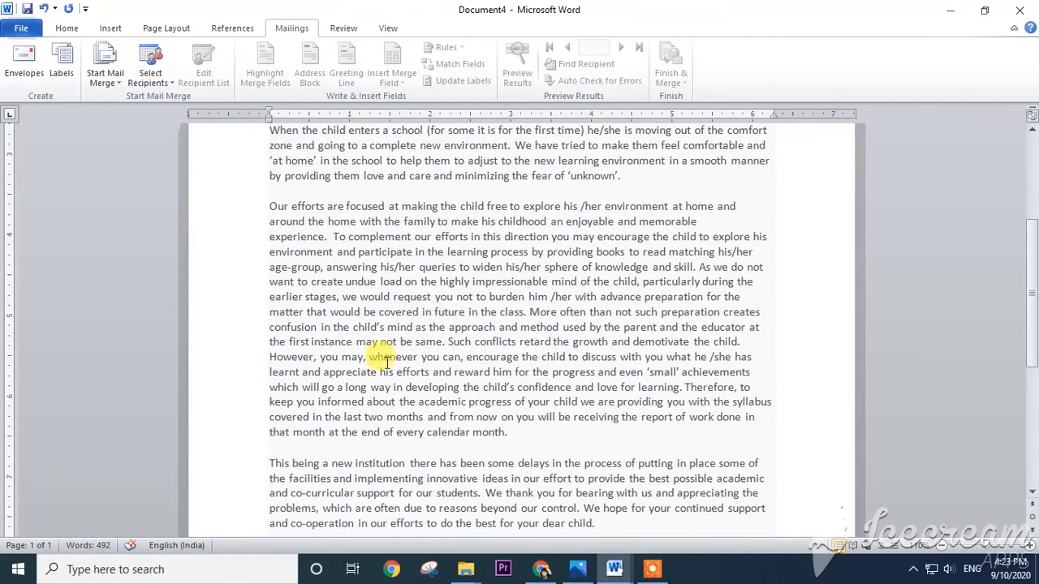
{"action": "scroll", "coordinate": [388, 363], "scroll_direction": "down", "scroll_amount": 6}
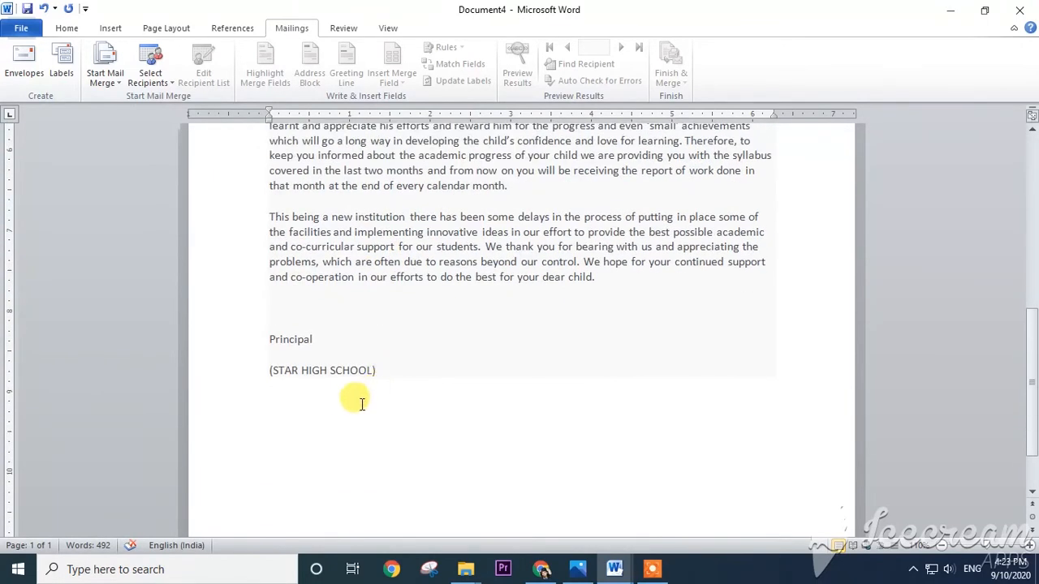
{"action": "scroll", "coordinate": [340, 381], "scroll_direction": "up", "scroll_amount": 15}
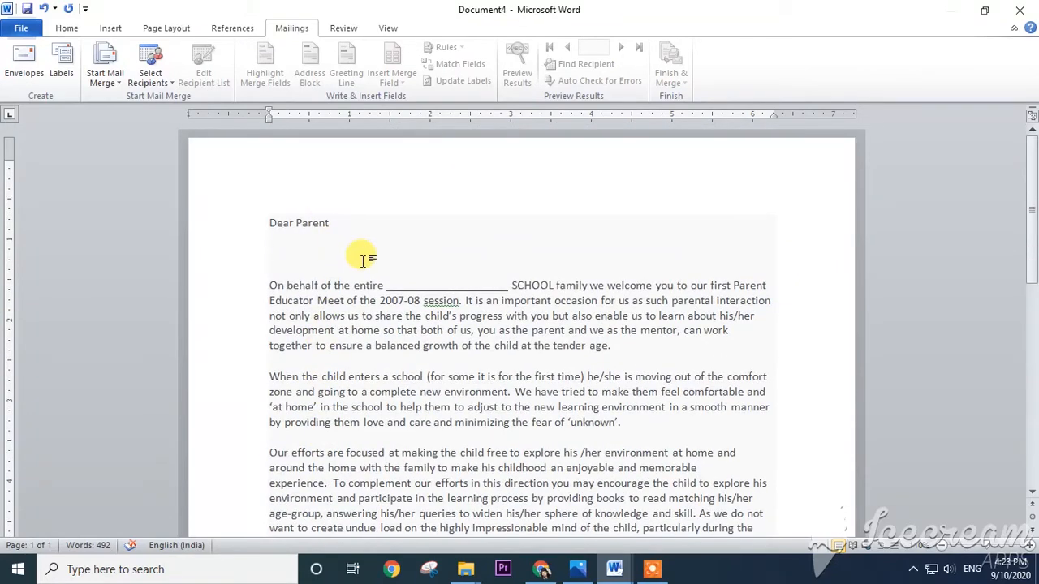
- Start a new typed recipient list for the mail merge
{"action": "left_click", "coordinate": [159, 85]}
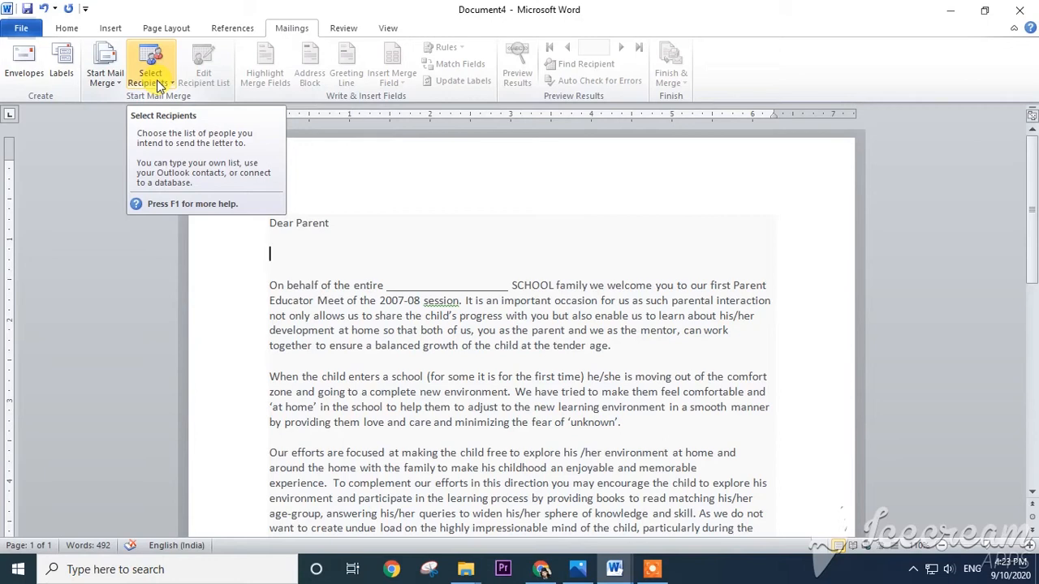
{"action": "left_click", "coordinate": [159, 85]}
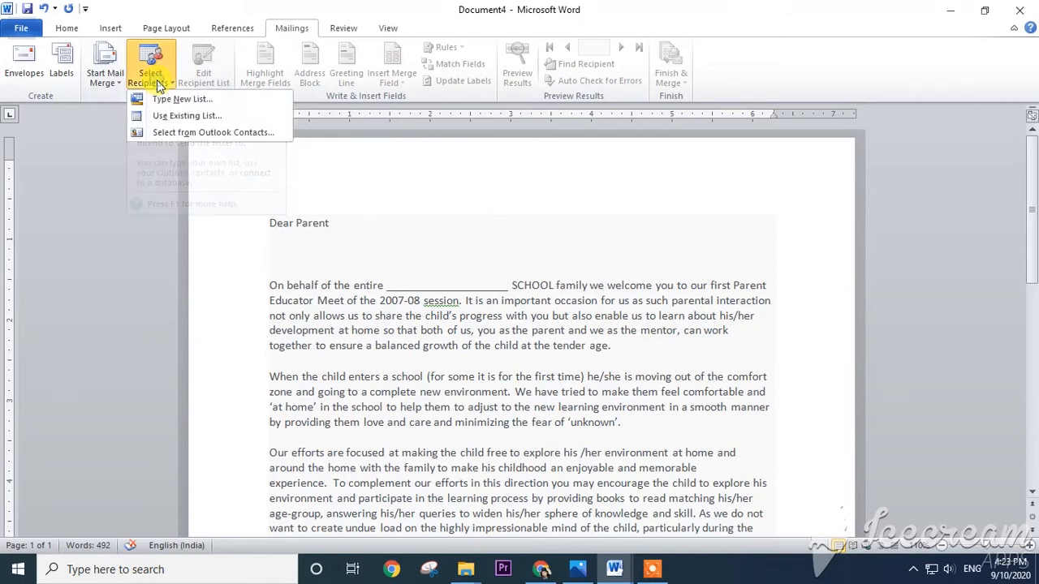
{"action": "left_click", "coordinate": [197, 100]}
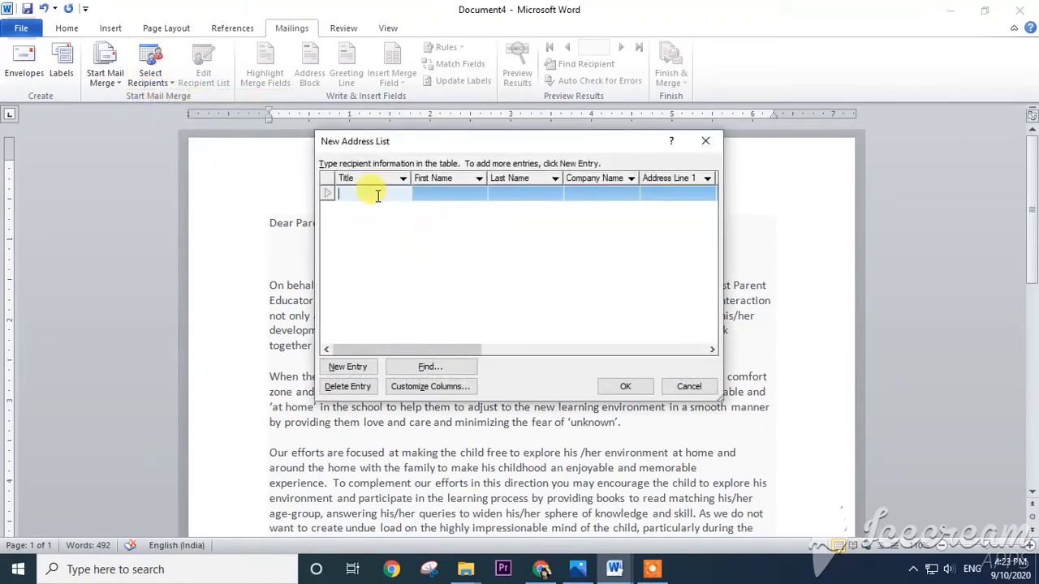
- Enter Mr as the title of the first recipient and fill in the first and last name
{"action": "type", "text": "Mr"}
{"action": "key", "text": "Tab"}
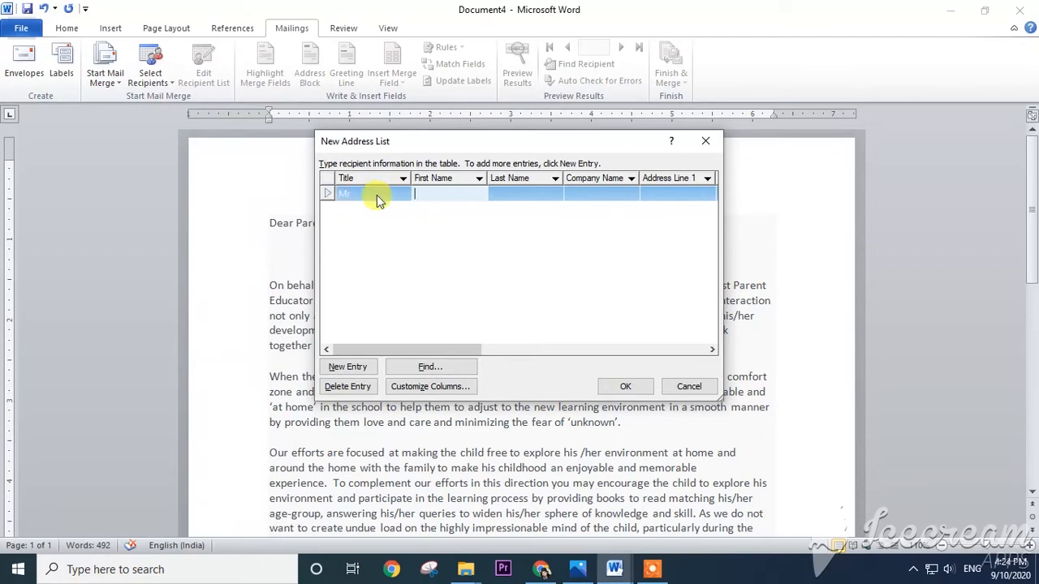
{"action": "type", "text": "MARK"}
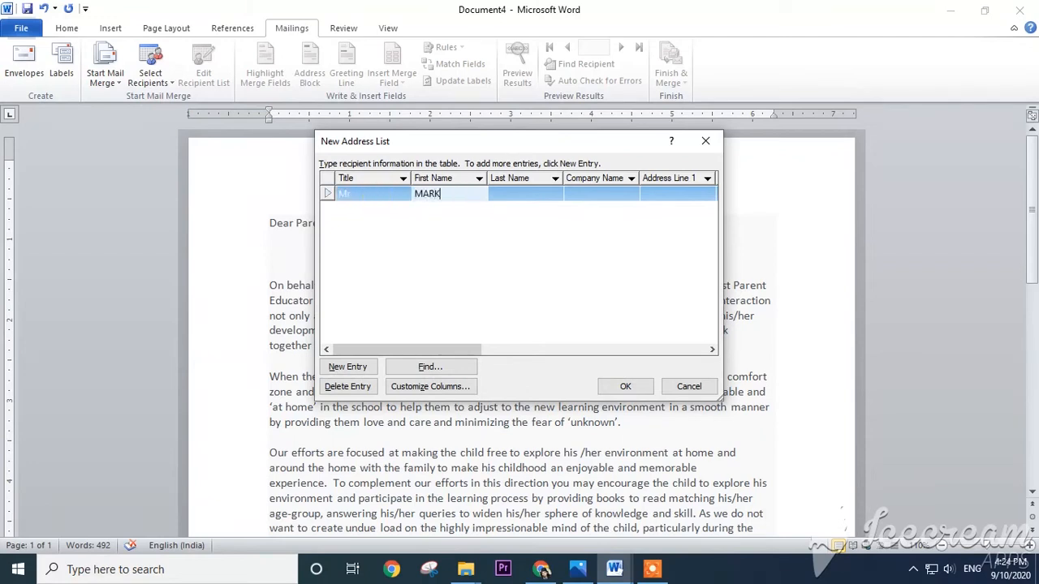
{"action": "key", "text": "Tab"}
{"action": "type", "text": "MATU"}
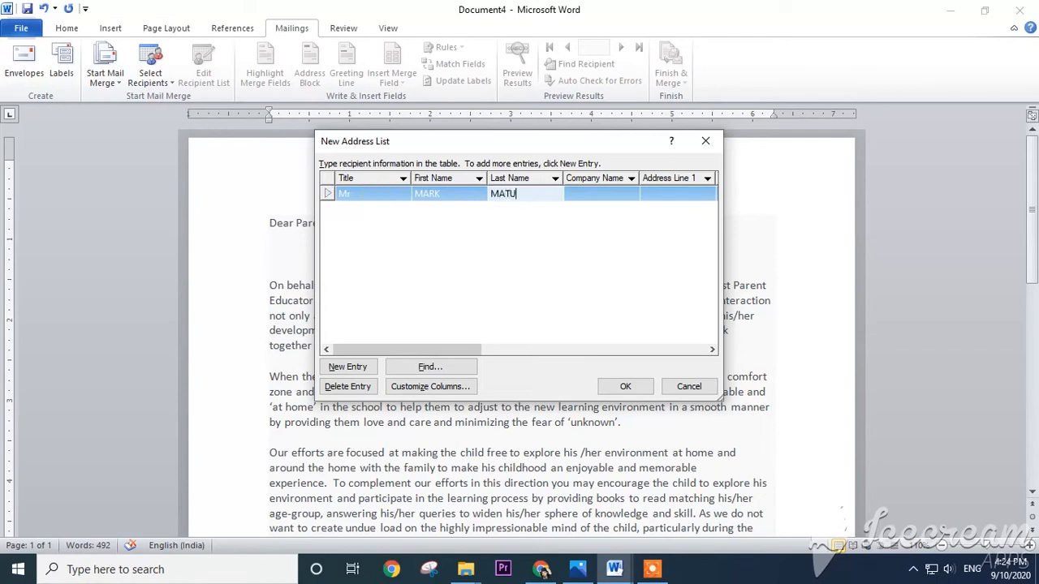
{"action": "key", "text": "BackSpace"}
{"action": "type", "text": "HUS"}
{"action": "key", "text": "Tab"}
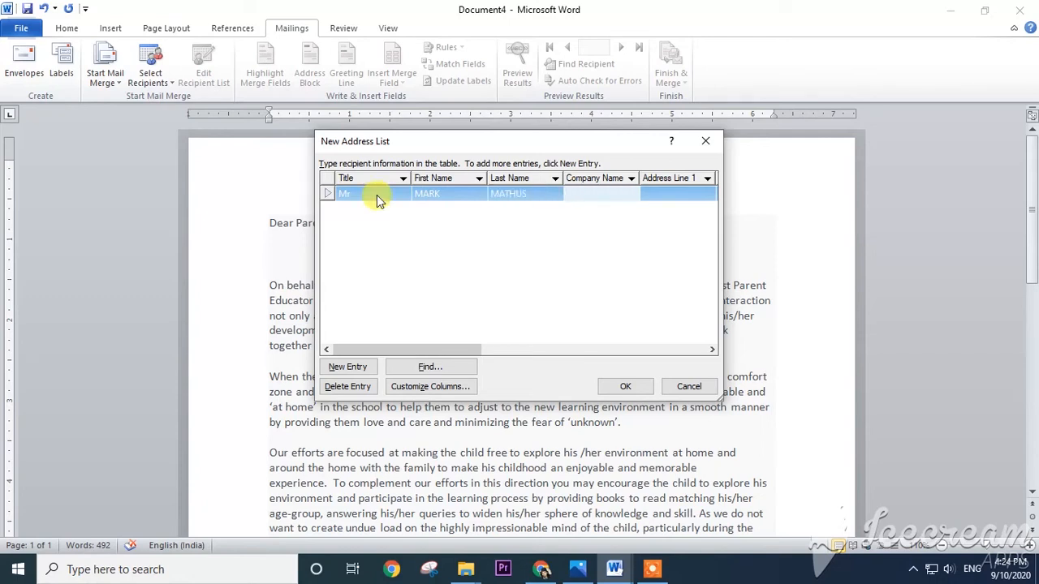
- Set the first recipient's company name to APPLE and fill in address line 1, leaving address line 2 empty
{"action": "type", "text": "APPLE"}
{"action": "key", "text": "Tab"}
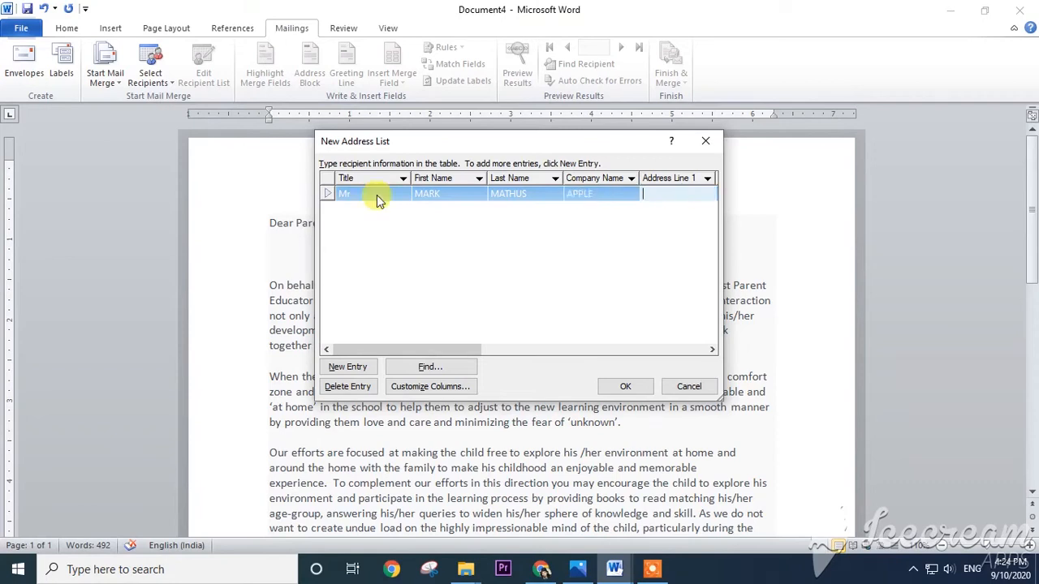
{"action": "type", "text": "AREA1 DELHI"}
{"action": "key", "text": "Tab"}
- Enter DELHI as both the city and the state of the first recipient
{"action": "key", "text": "Tab"}
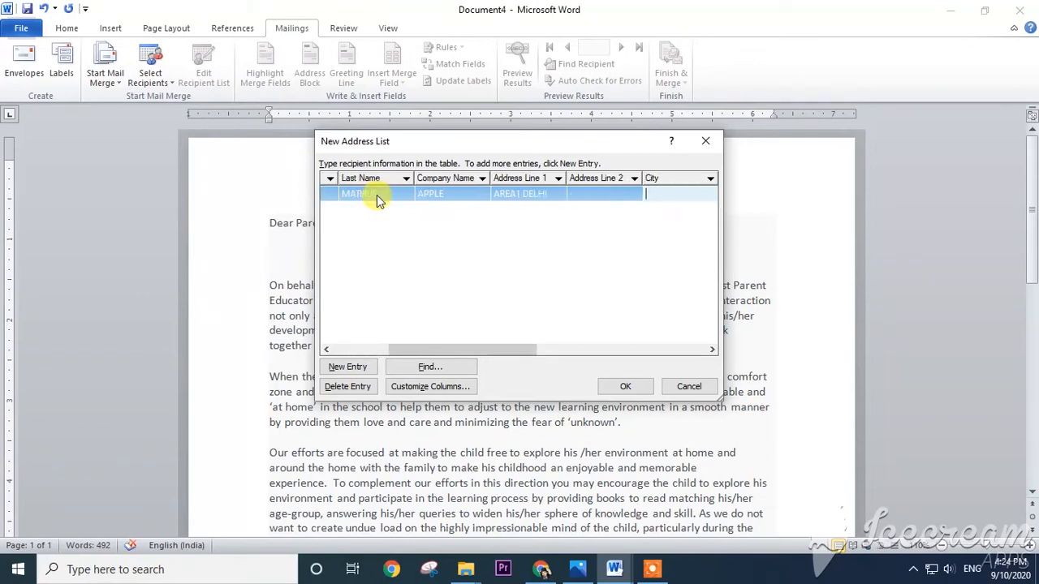
{"action": "type", "text": "DELHI"}
{"action": "key", "text": "Tab"}
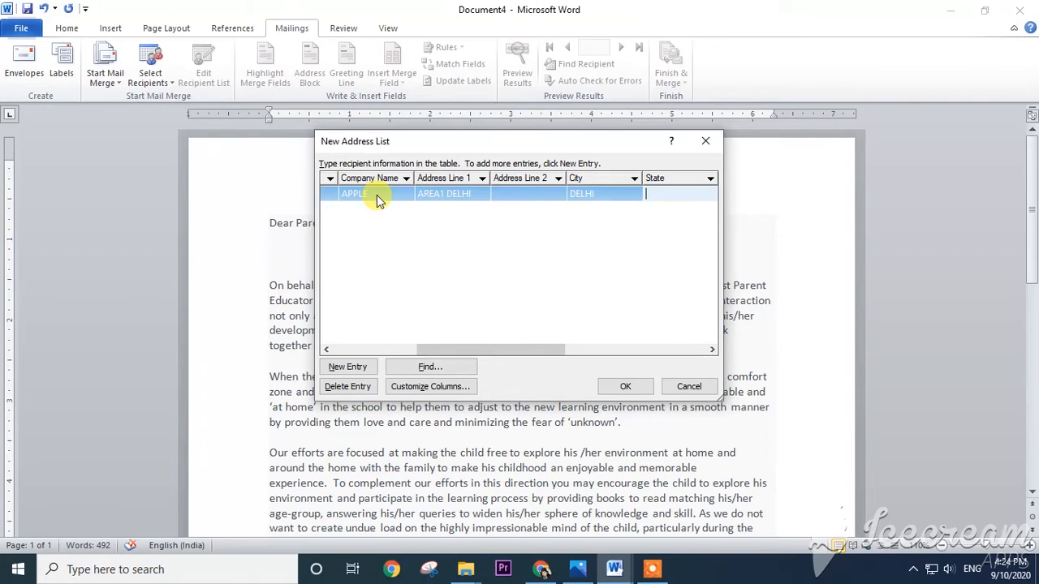
{"action": "type", "text": "DELHI"}
- Add a second recipient entry with the title Mr and fill in the first and last name in capitals
{"action": "left_click", "coordinate": [334, 366]}
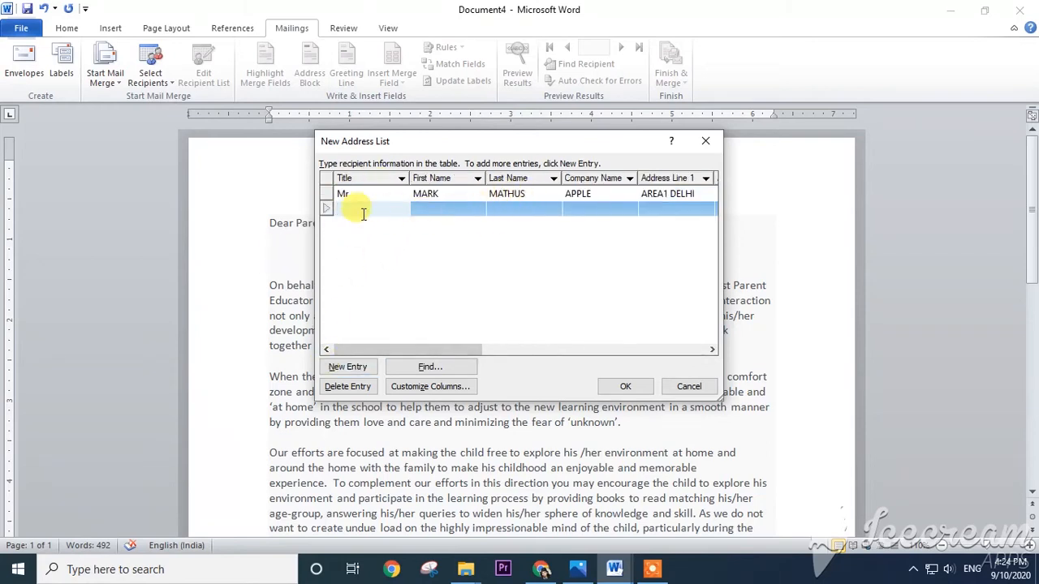
{"action": "type", "text": "Mr"}
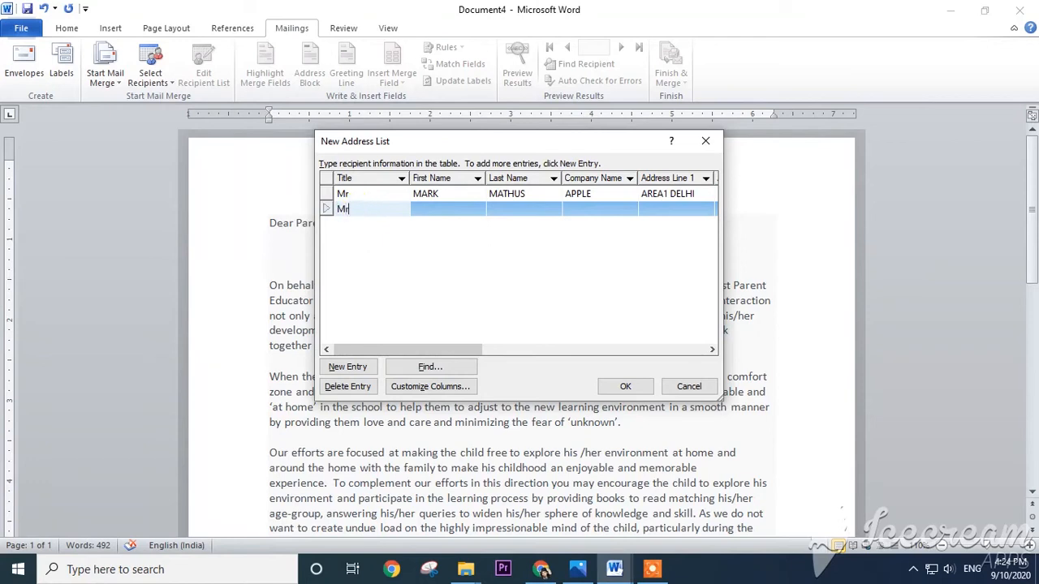
{"action": "key", "text": "Tab"}
{"action": "type", "text": "Jog"}
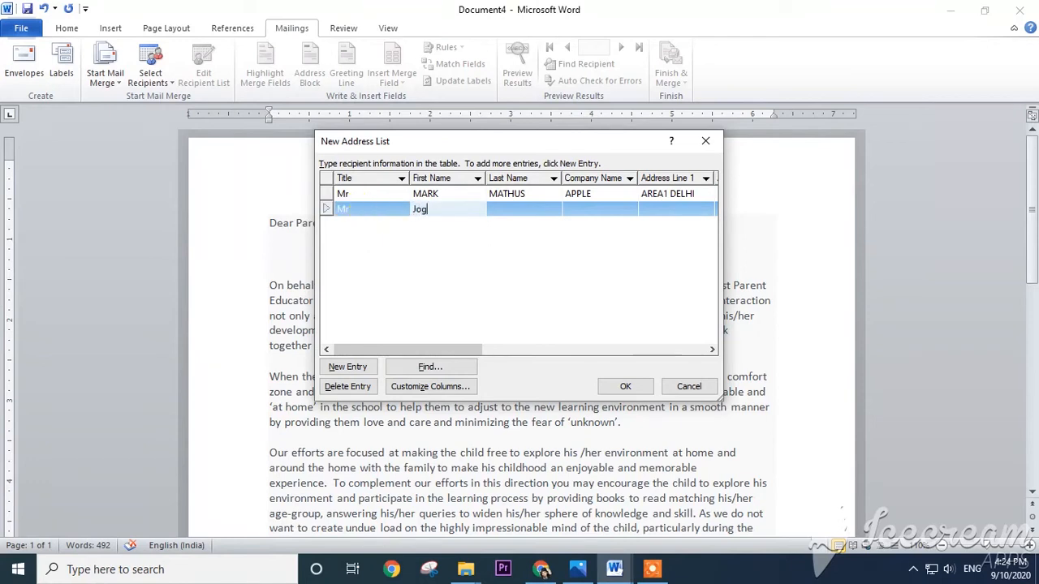
{"action": "type", "text": "hn"}
{"action": "key", "text": "BackSpace"}
{"action": "key", "text": "BackSpace"}
{"action": "key", "text": "BackSpace"}
{"action": "type", "text": "OHN"}
{"action": "key", "text": "Tab"}
{"action": "type", "text": "SE"}
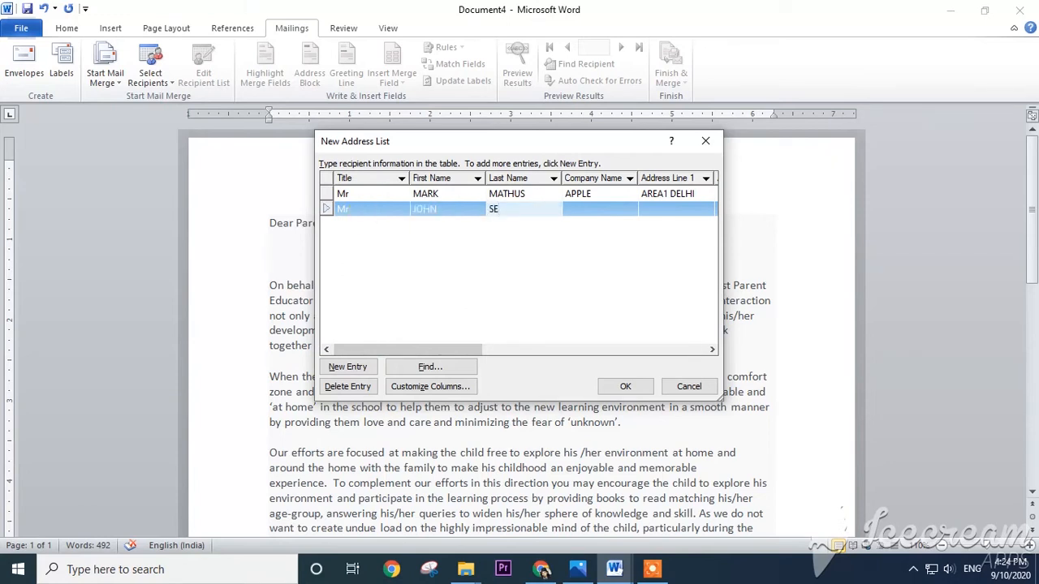
{"action": "type", "text": "NA"}
{"action": "key", "text": "Tab"}
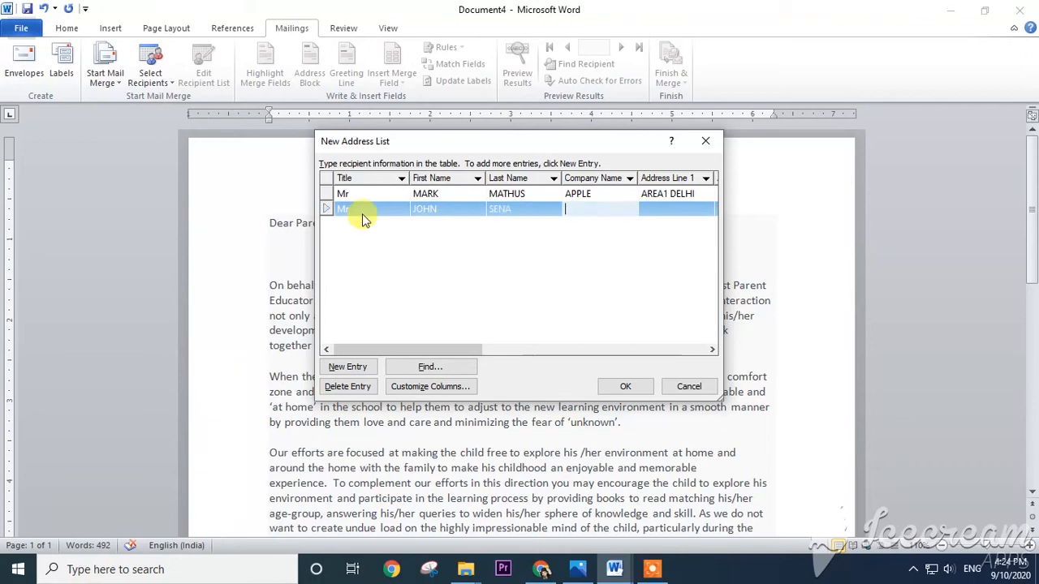
- Set the second recipient's company name to DELL and fill in address line 1, correcting its misspelled city
{"action": "type", "text": "DELL"}
{"action": "key", "text": "Tab"}
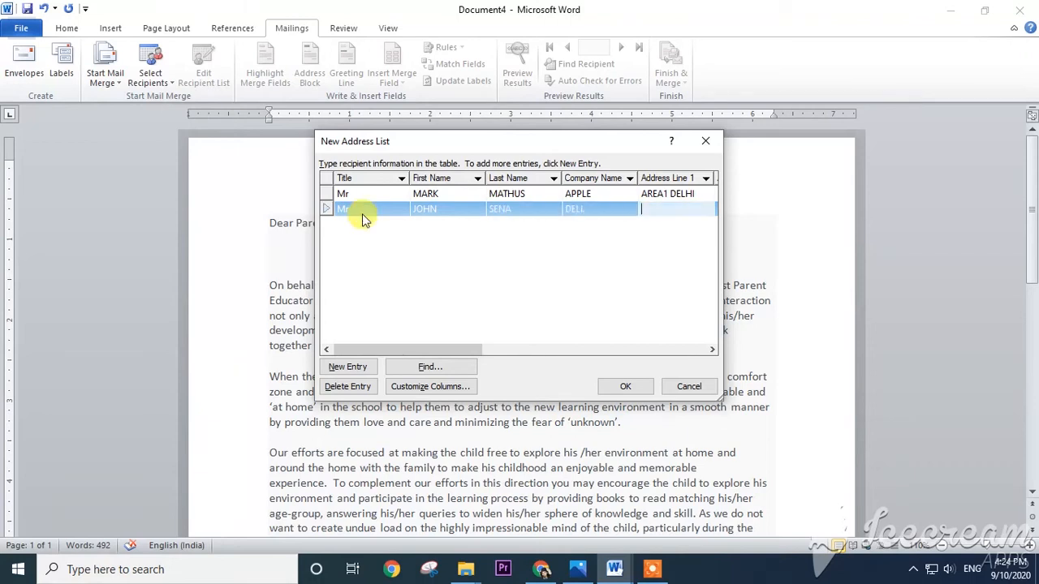
{"action": "type", "text": "AREA "}
{"action": "type", "text": "12 DEL"}
{"action": "type", "text": "DHI"}
{"action": "key", "text": "Tab"}
{"action": "key", "text": "Tab"}
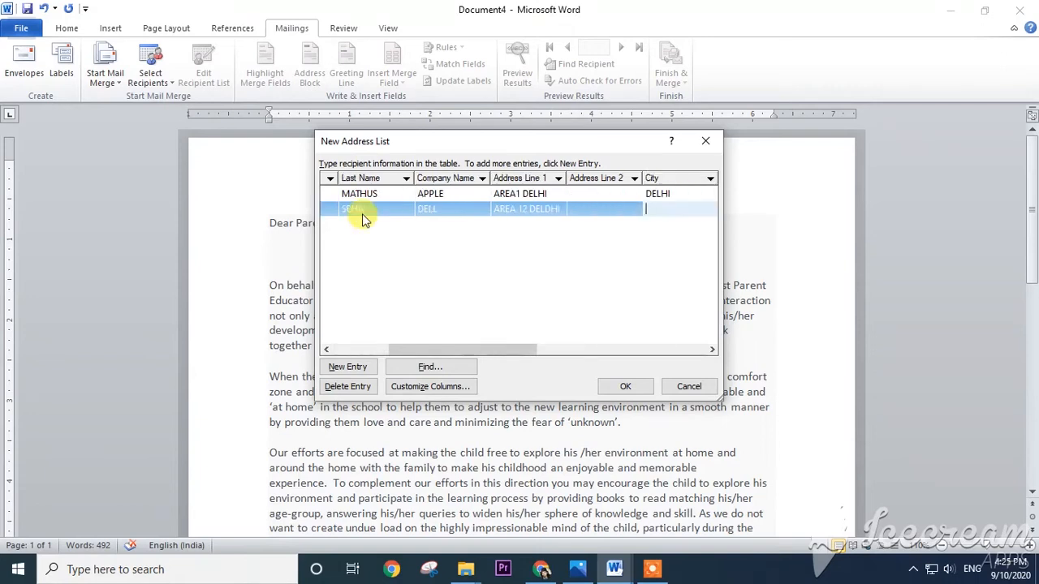
{"action": "left_click", "coordinate": [550, 209]}
{"action": "left_click", "coordinate": [551, 210]}
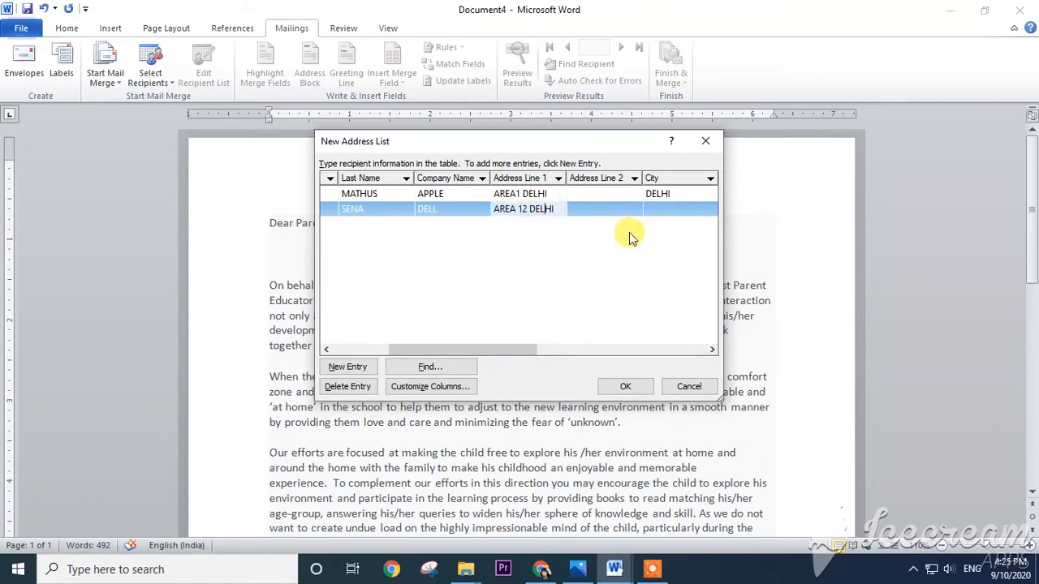
- Enter DELHI as both the city and the state of the second recipient
{"action": "left_click", "coordinate": [653, 213]}
{"action": "type", "text": "DELHI"}
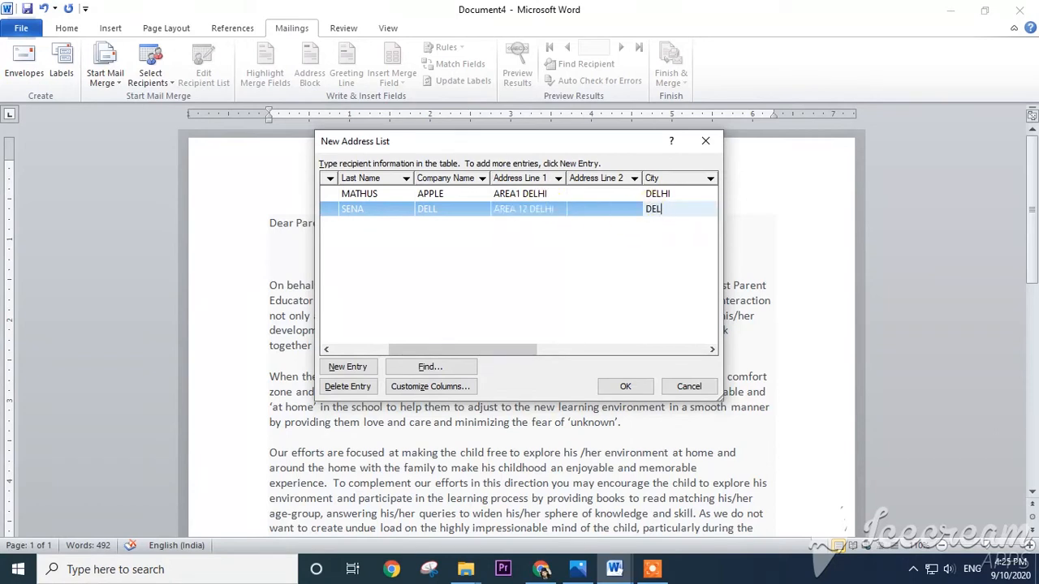
{"action": "key", "text": "Tab"}
{"action": "type", "text": "DELHI"}
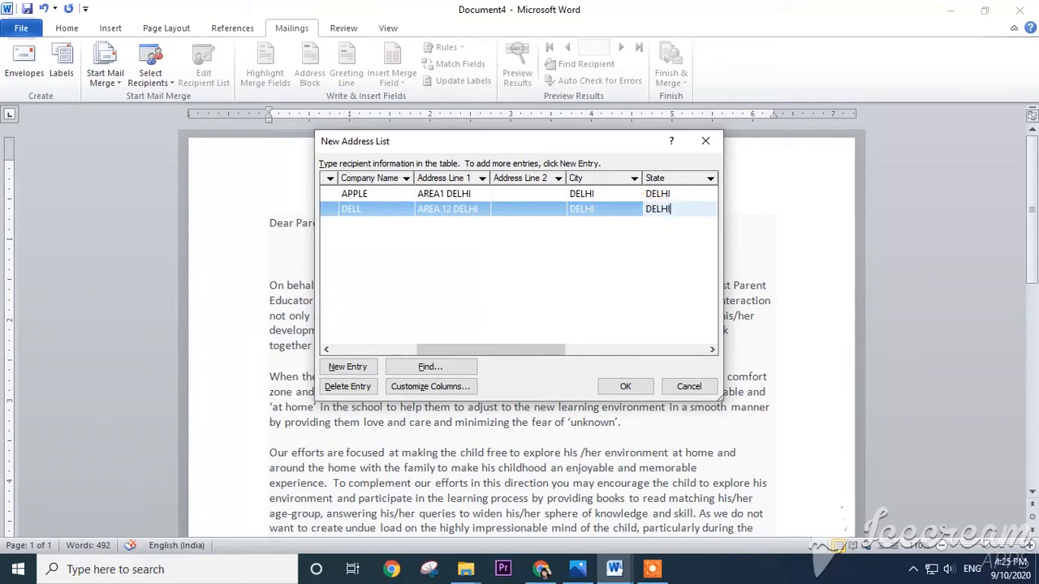
{"action": "key", "text": "Tab"}
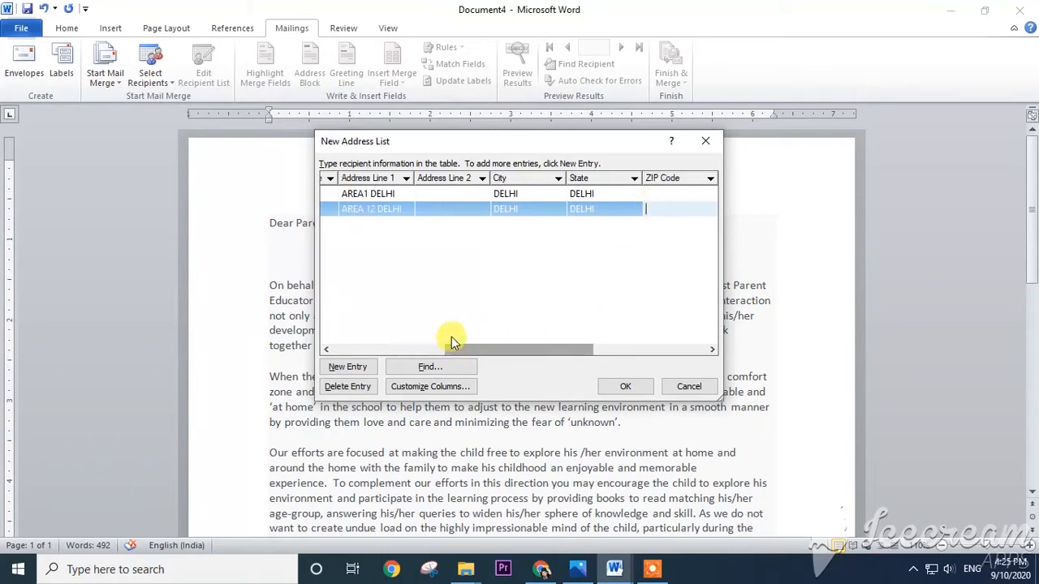
- Add a third recipient entry with the title Mr and fill in the first and last name
{"action": "left_click", "coordinate": [347, 367]}
{"action": "type", "text": "M"}
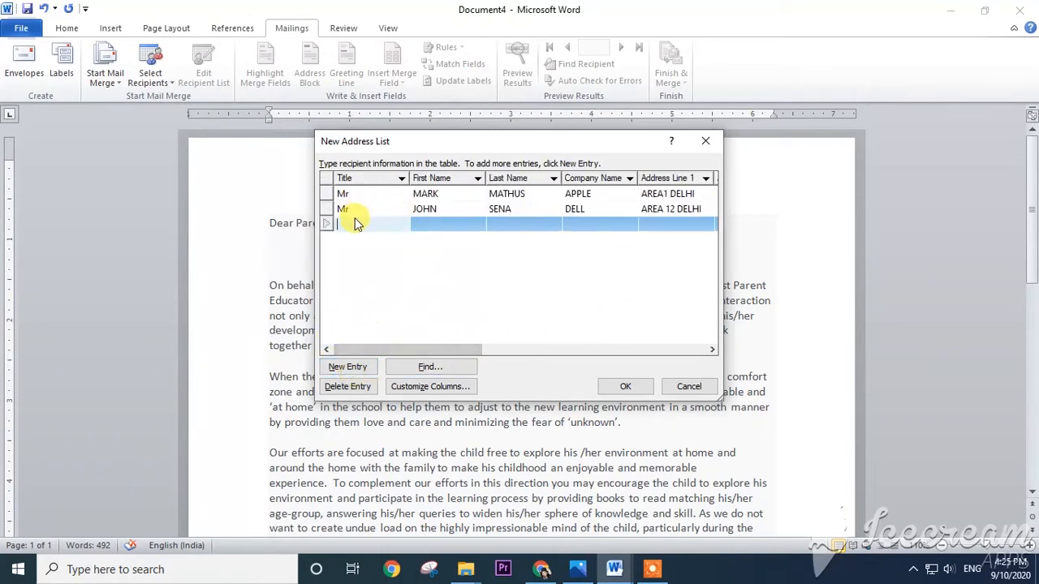
{"action": "type", "text": "r"}
{"action": "key", "text": "Tab"}
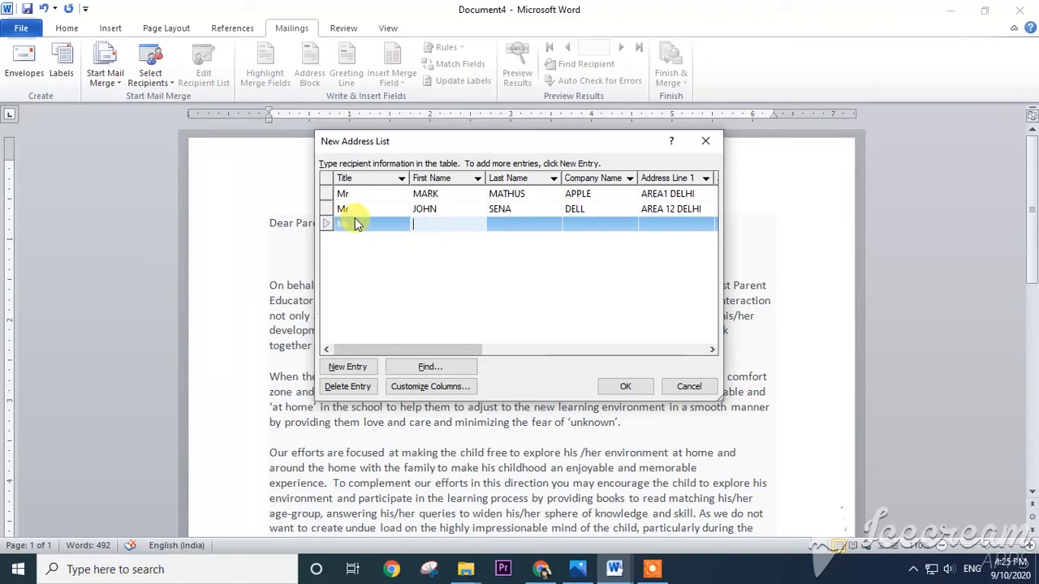
{"action": "type", "text": "Mohd"}
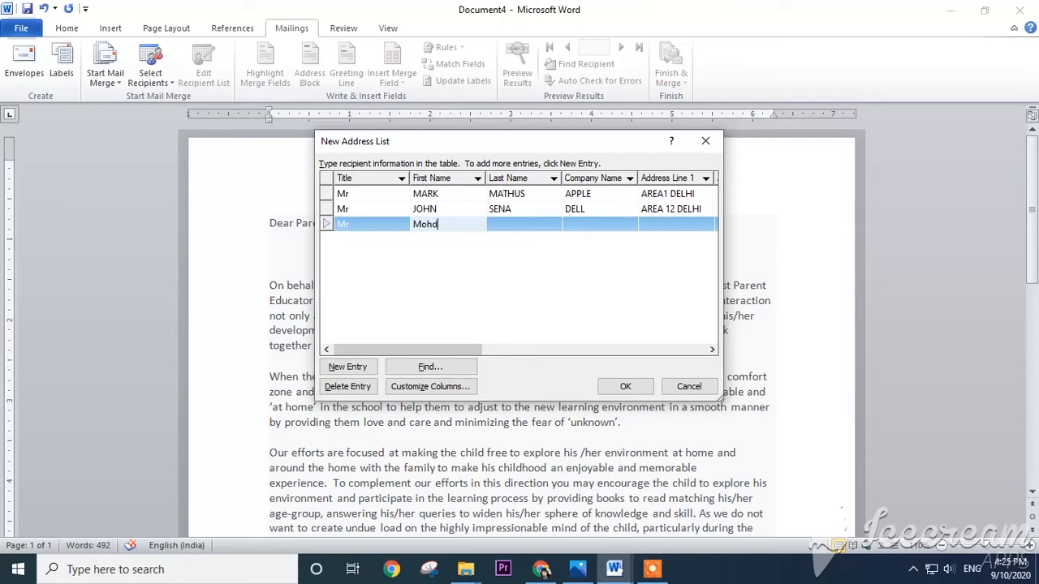
{"action": "key", "text": "Tab"}
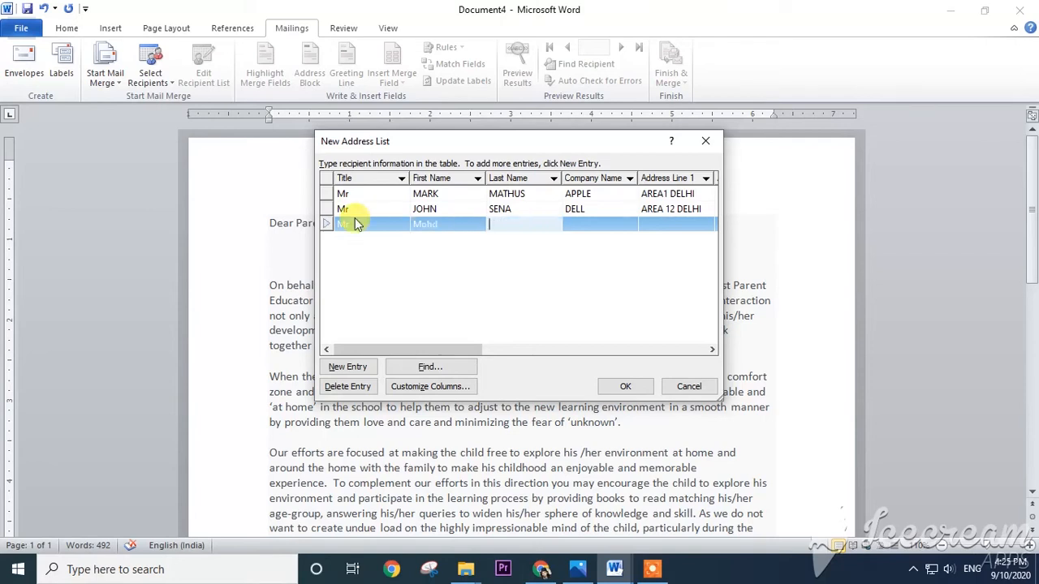
{"action": "type", "text": "R"}
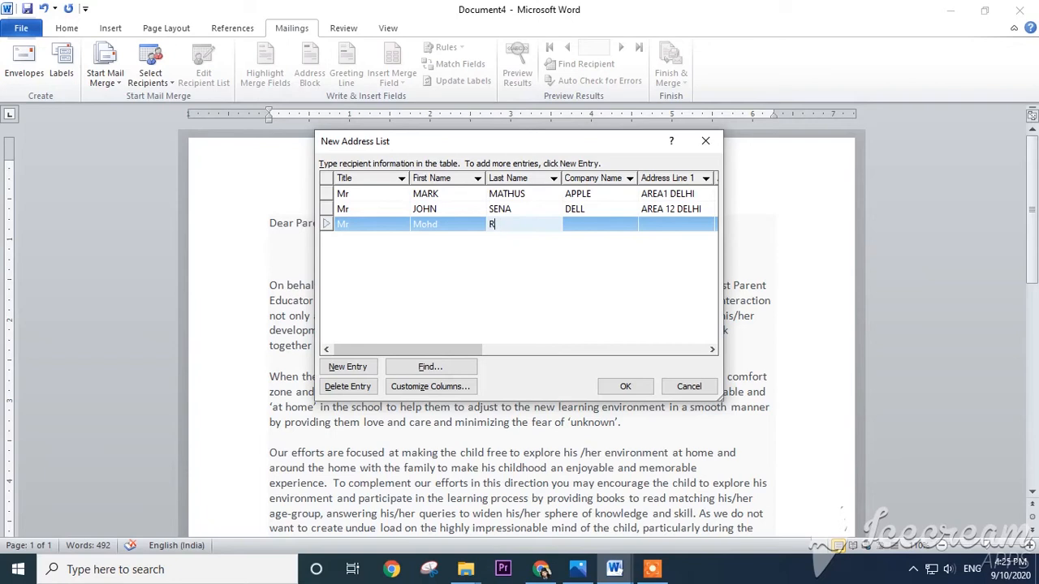
{"action": "type", "text": "EYAZ"}
{"action": "key", "text": "Tab"}
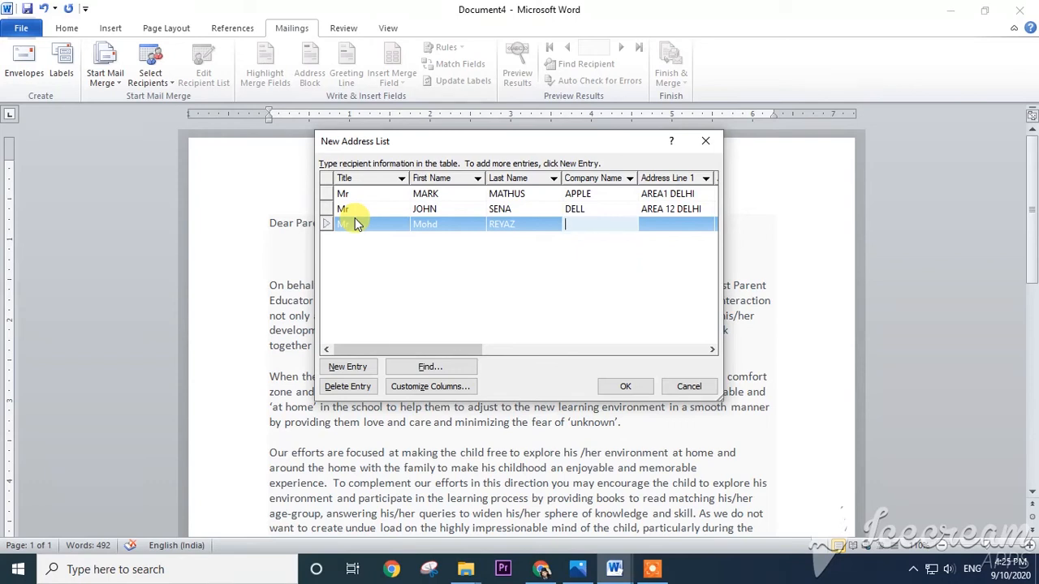
- Set the third recipient's company name to HP and fill in address line 1, leaving address line 2 empty
{"action": "type", "text": "HPO"}
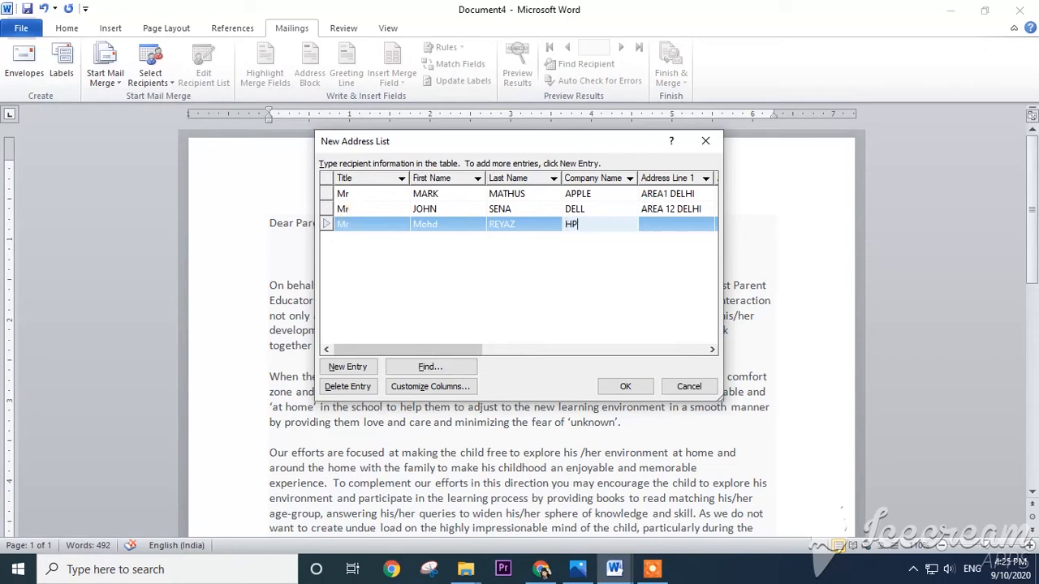
{"action": "key", "text": "Tab"}
{"action": "type", "text": "AREA"}
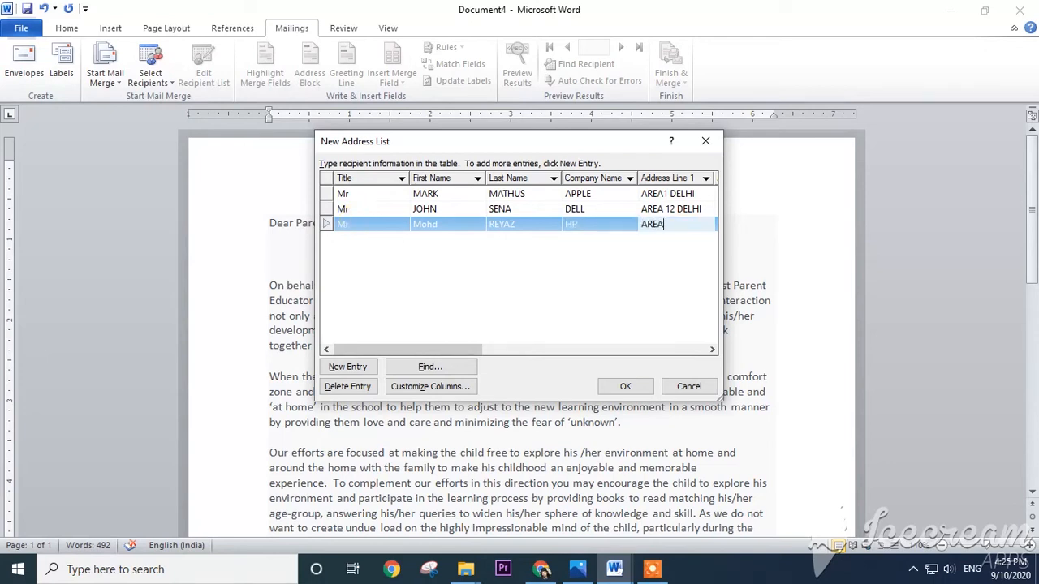
{"action": "type", "text": " 15"}
{"action": "key", "text": "Tab"}
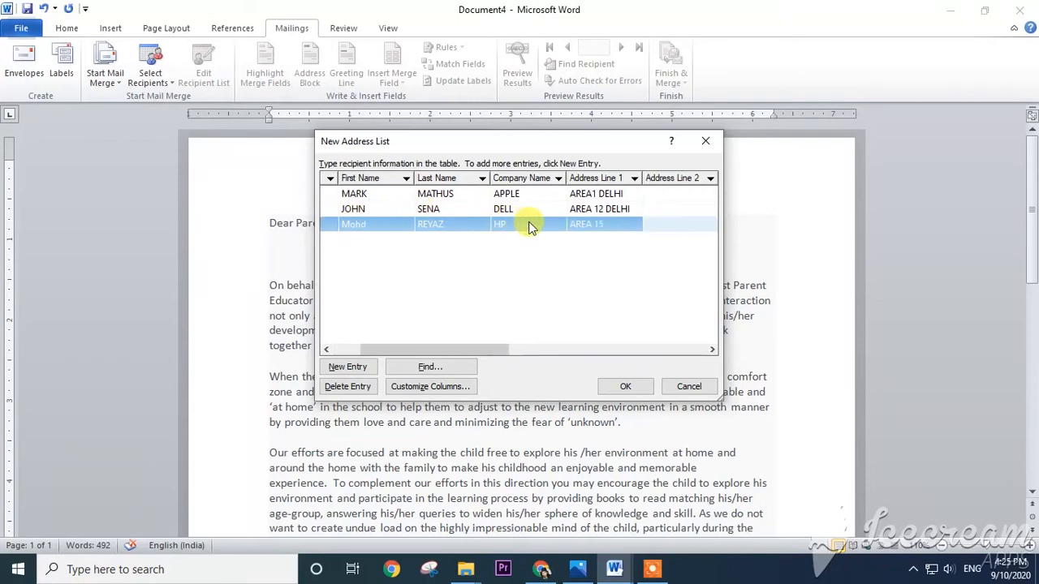
{"action": "key", "text": "Tab"}
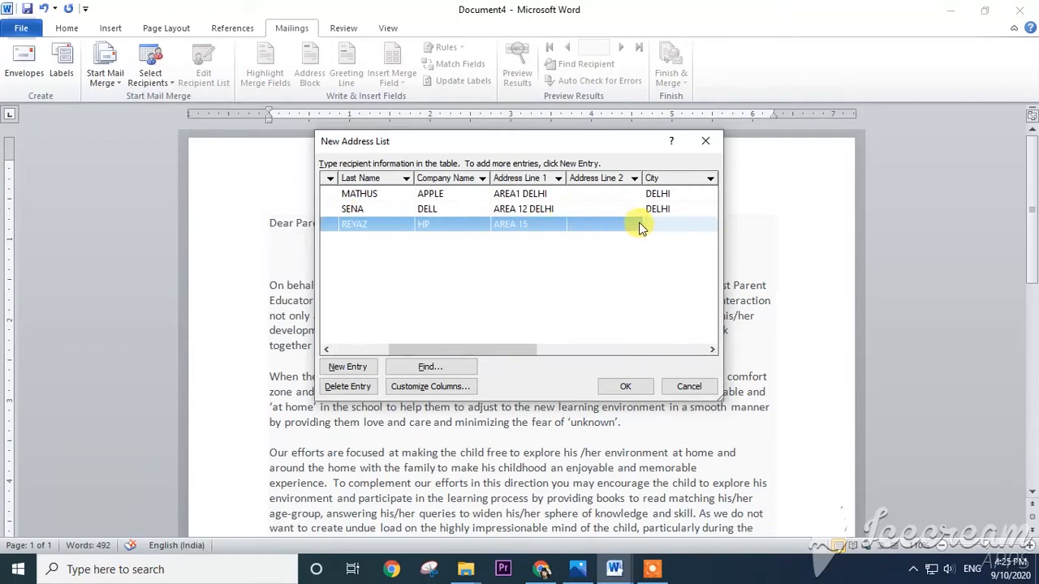
- Enter DELHI as both the city and the state of the third recipient
{"action": "type", "text": "DELHI"}
{"action": "key", "text": "Tab"}
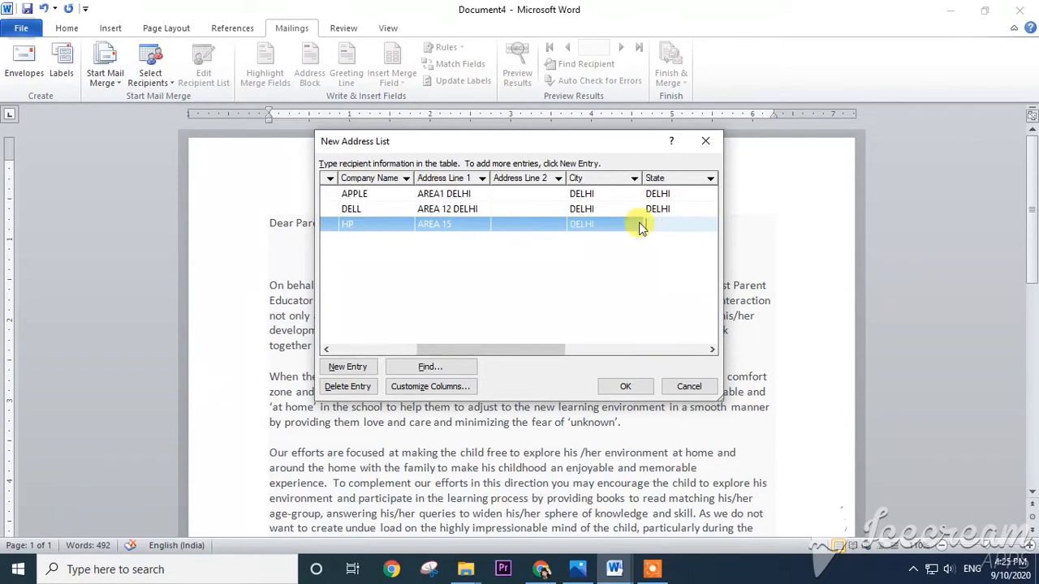
{"action": "type", "text": "DELHI"}
- Finish the address list and save it in the Documents folder as Schoolcontacts
{"action": "left_click_drag", "start_coordinate": [480, 350], "coordinate": [390, 347]}
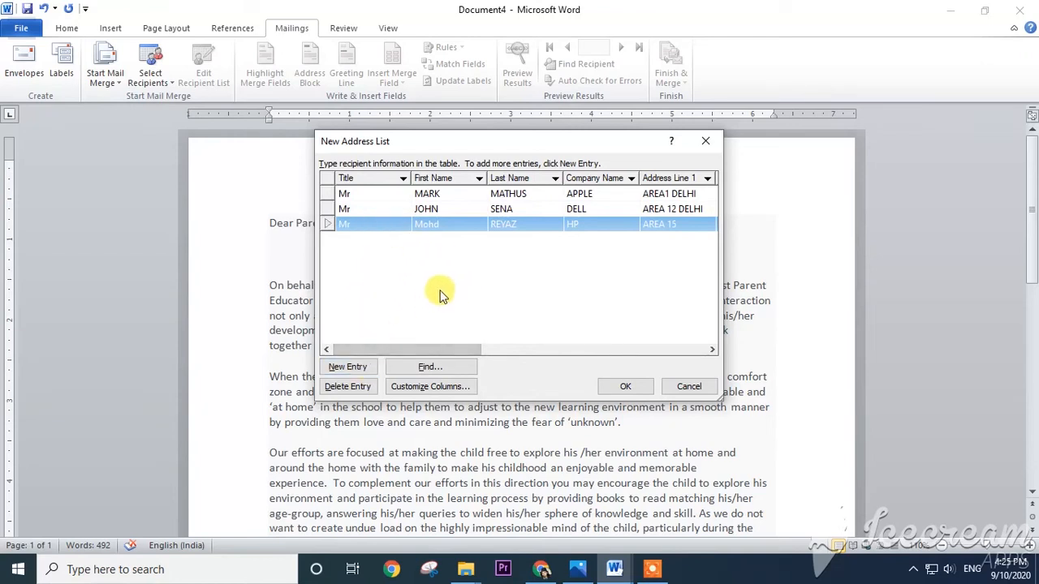
{"action": "left_click", "coordinate": [623, 386]}
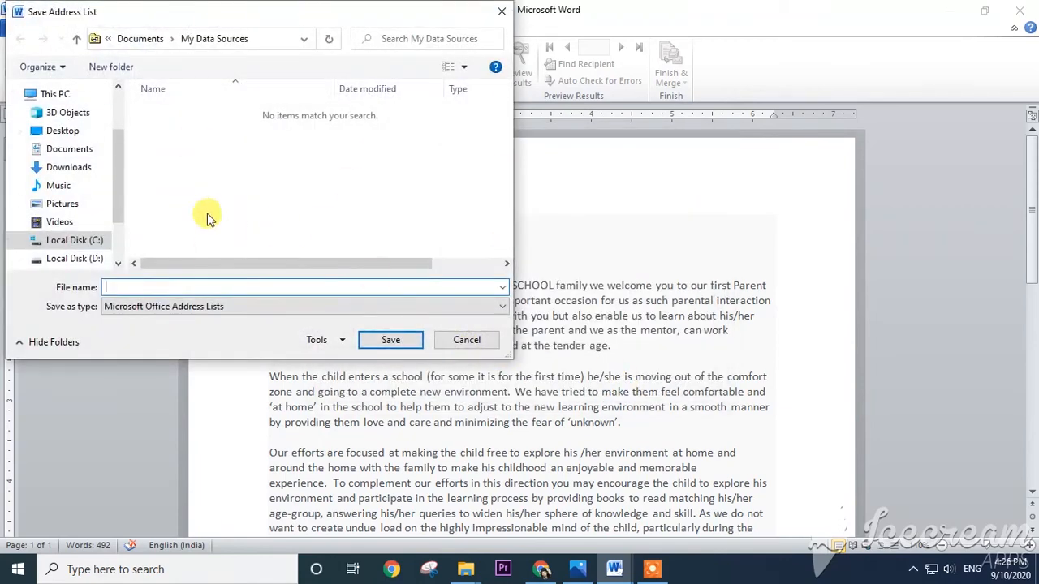
{"action": "left_click", "coordinate": [104, 149]}
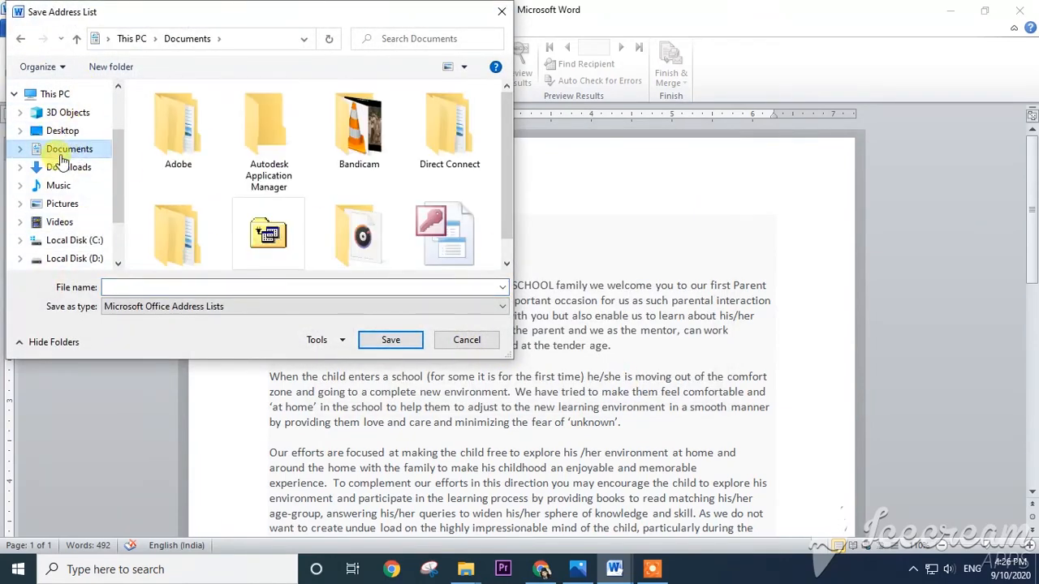
{"action": "left_click", "coordinate": [176, 286]}
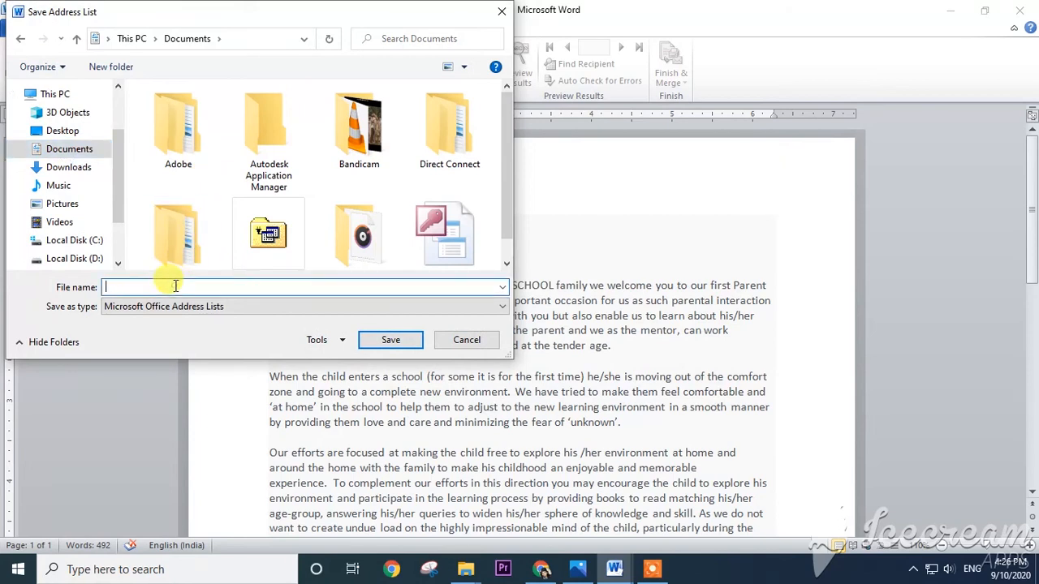
{"action": "type", "text": "Schoolcontacts"}
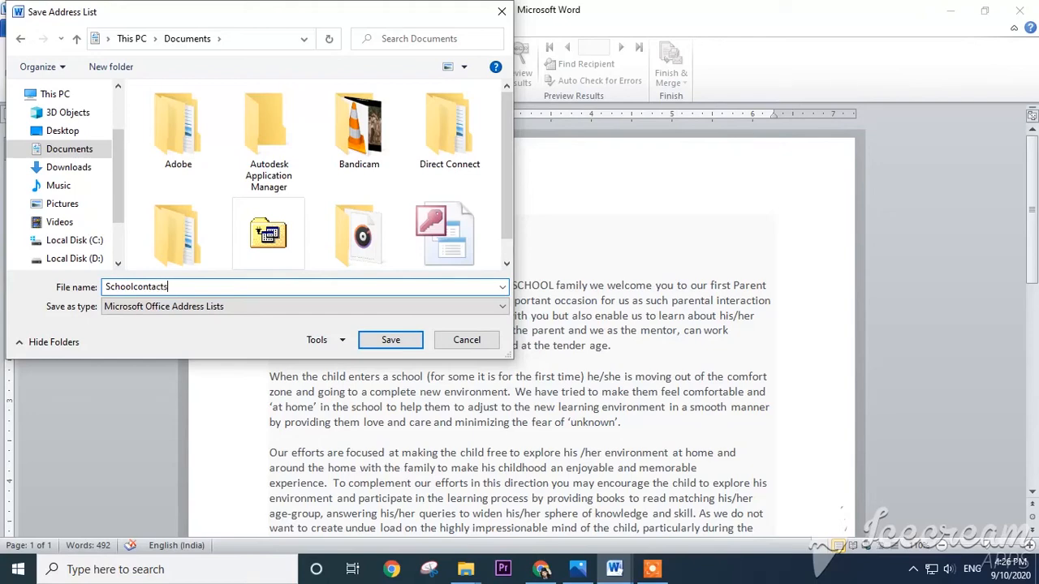
{"action": "left_click", "coordinate": [381, 341]}
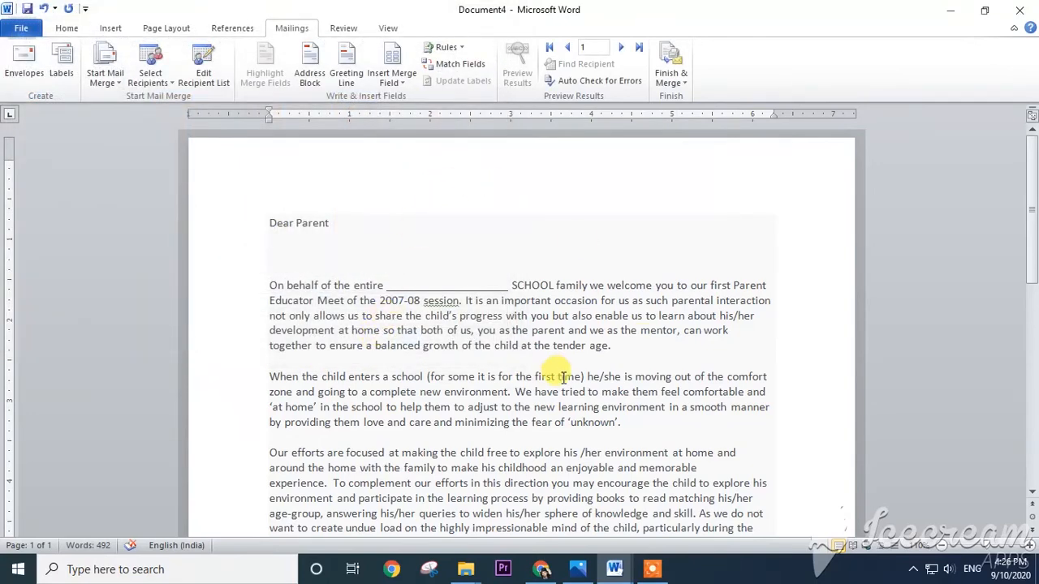
- Insert the Title and First_Name merge fields side by side on the blank line below "Dear Parent"
{"action": "scroll", "coordinate": [332, 308], "scroll_direction": "down", "scroll_amount": 3}
{"action": "scroll", "coordinate": [267, 314], "scroll_direction": "down", "scroll_amount": 5}
{"action": "scroll", "coordinate": [338, 262], "scroll_direction": "up", "scroll_amount": 5}
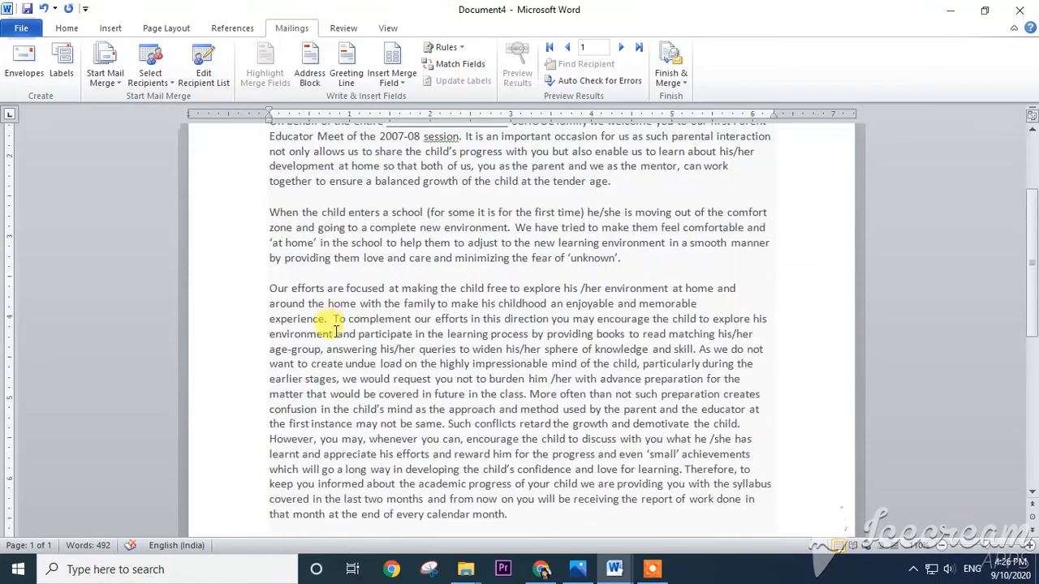
{"action": "scroll", "coordinate": [335, 339], "scroll_direction": "down", "scroll_amount": 4}
{"action": "scroll", "coordinate": [332, 355], "scroll_direction": "down", "scroll_amount": 5}
{"action": "scroll", "coordinate": [288, 399], "scroll_direction": "up", "scroll_amount": 12}
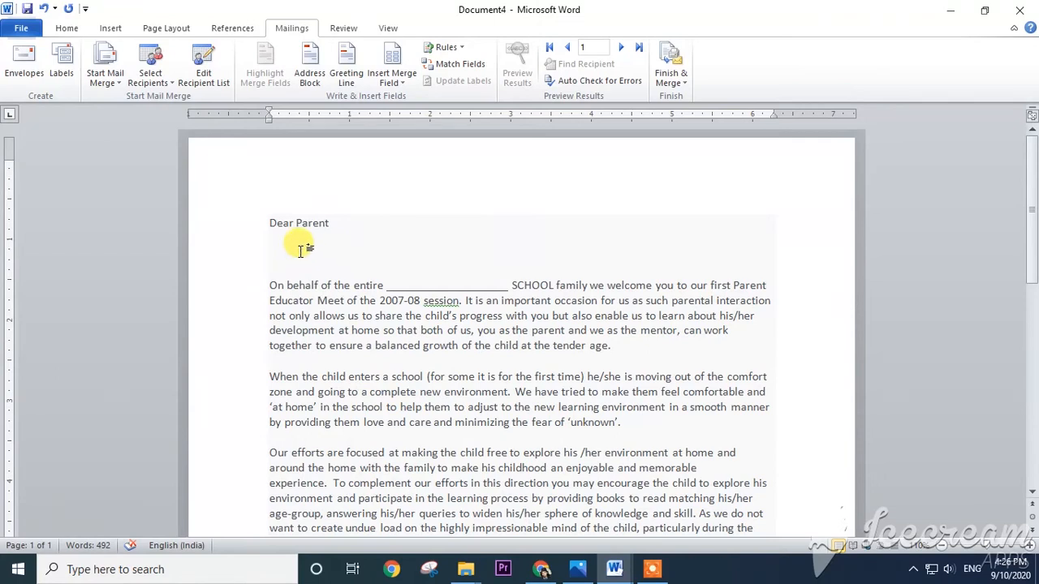
{"action": "left_click", "coordinate": [405, 84]}
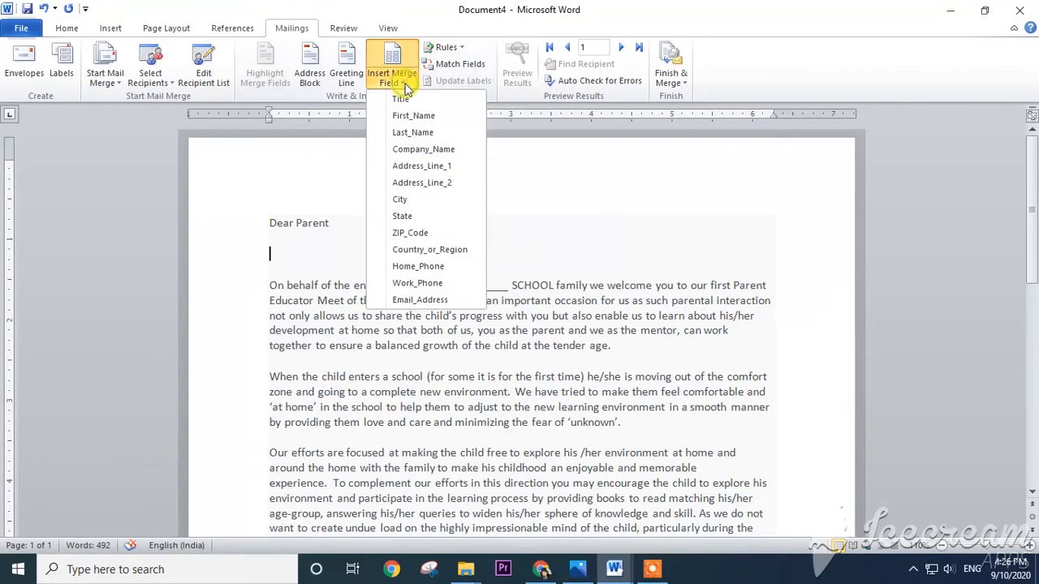
{"action": "left_click", "coordinate": [408, 100]}
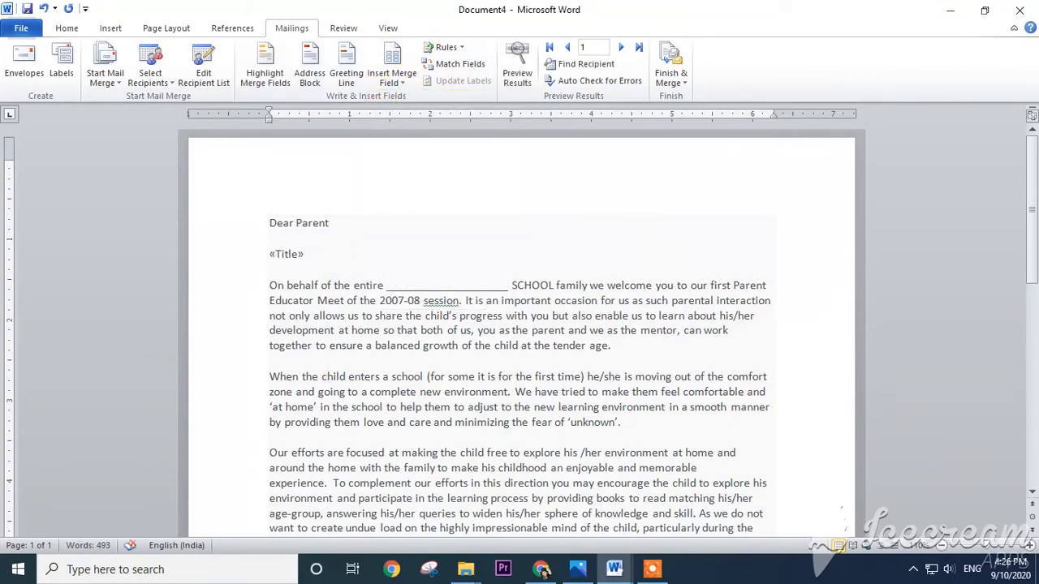
{"action": "left_click", "coordinate": [406, 82]}
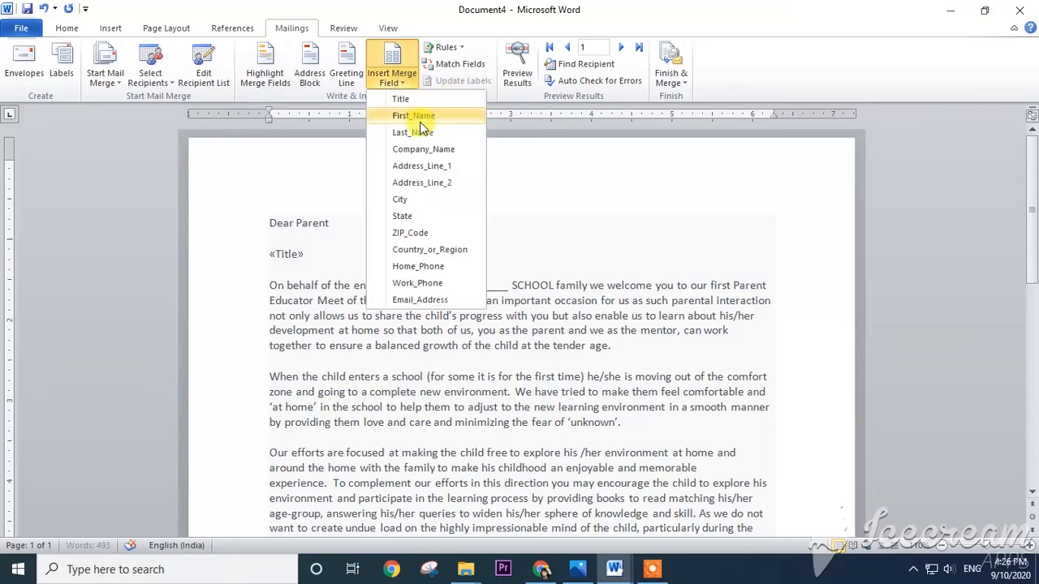
{"action": "left_click", "coordinate": [422, 119]}
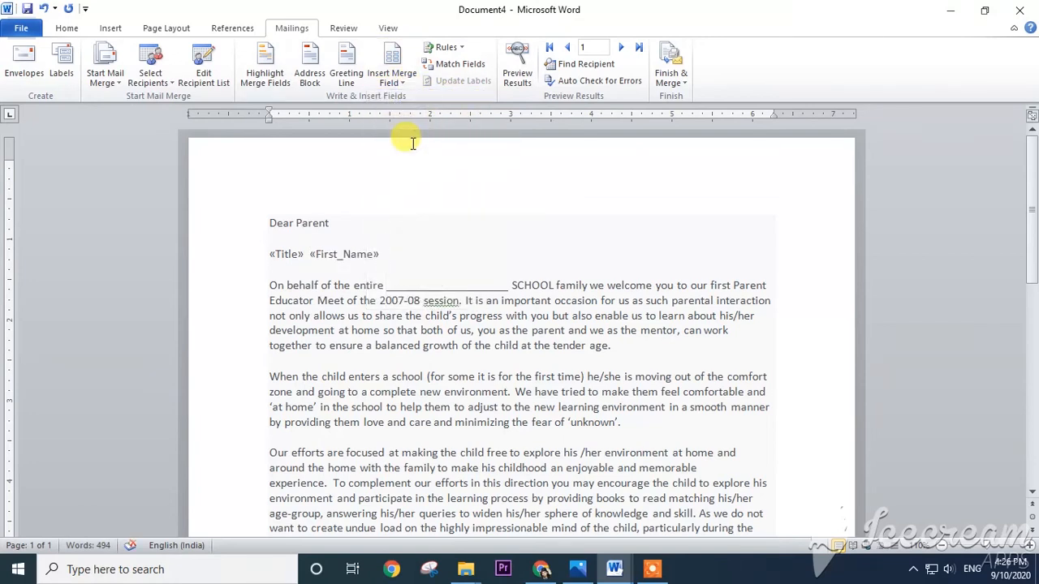
- Insert the Company_Name and City merge fields on separate new lines below the title and first name fields
{"action": "key", "text": "Return"}
{"action": "key", "text": "Return"}
{"action": "left_click", "coordinate": [410, 83]}
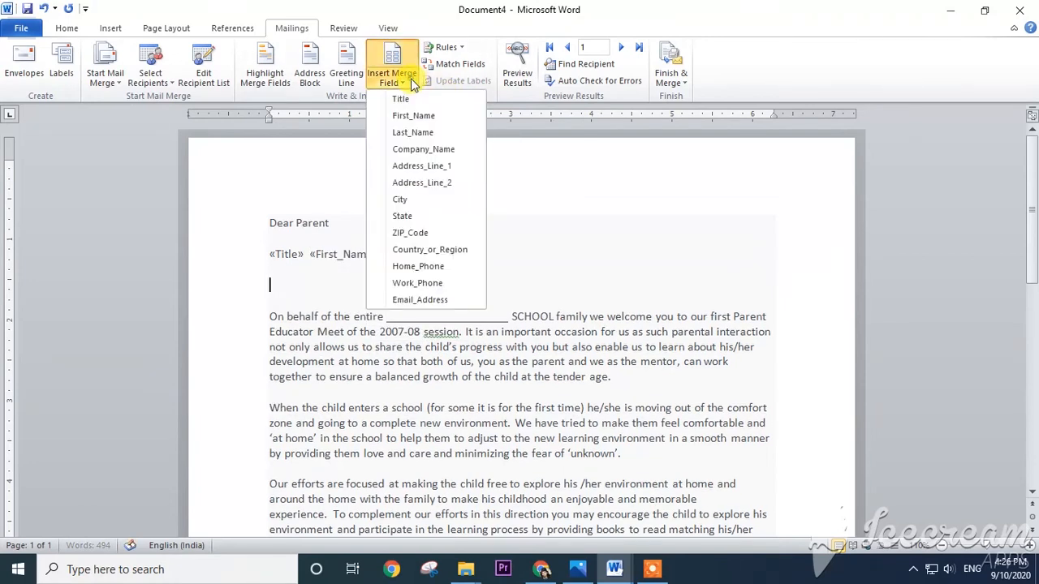
{"action": "left_click", "coordinate": [449, 154]}
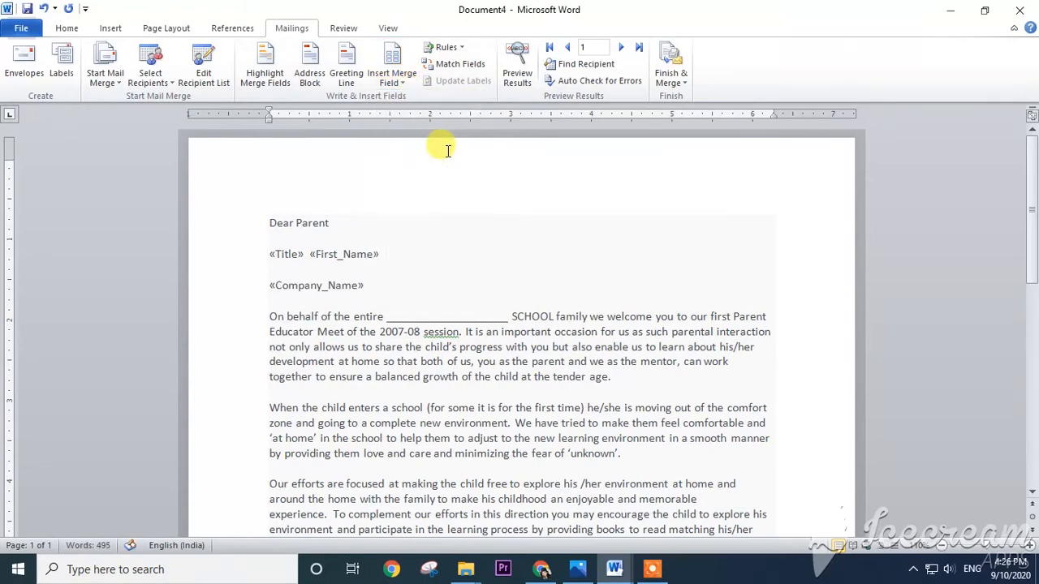
{"action": "key", "text": "Return"}
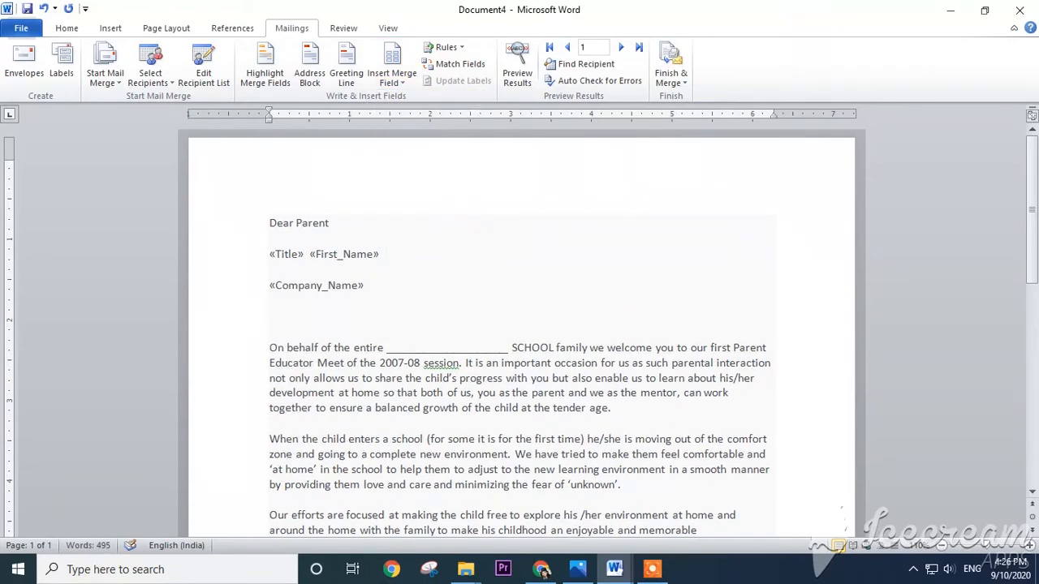
{"action": "left_click", "coordinate": [406, 82]}
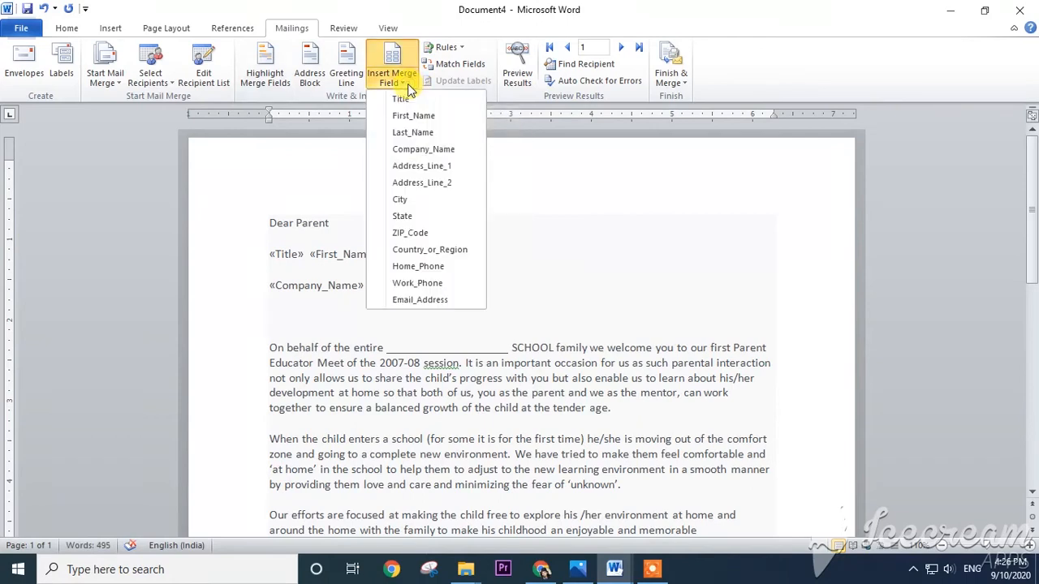
{"action": "left_click", "coordinate": [402, 200]}
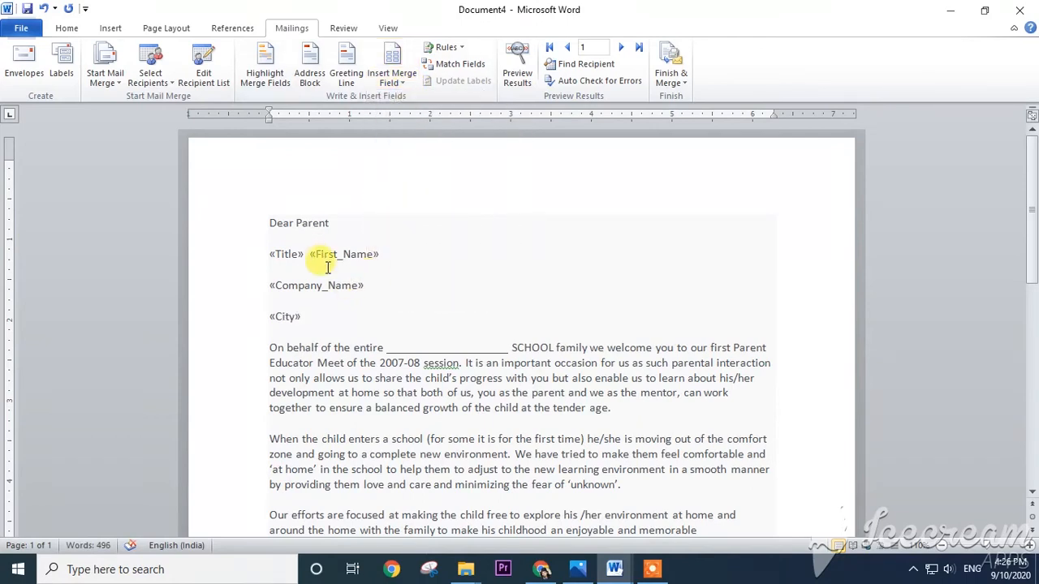
{"action": "scroll", "coordinate": [336, 292], "scroll_direction": "down", "scroll_amount": 2}
{"action": "scroll", "coordinate": [317, 365], "scroll_direction": "down", "scroll_amount": 10}
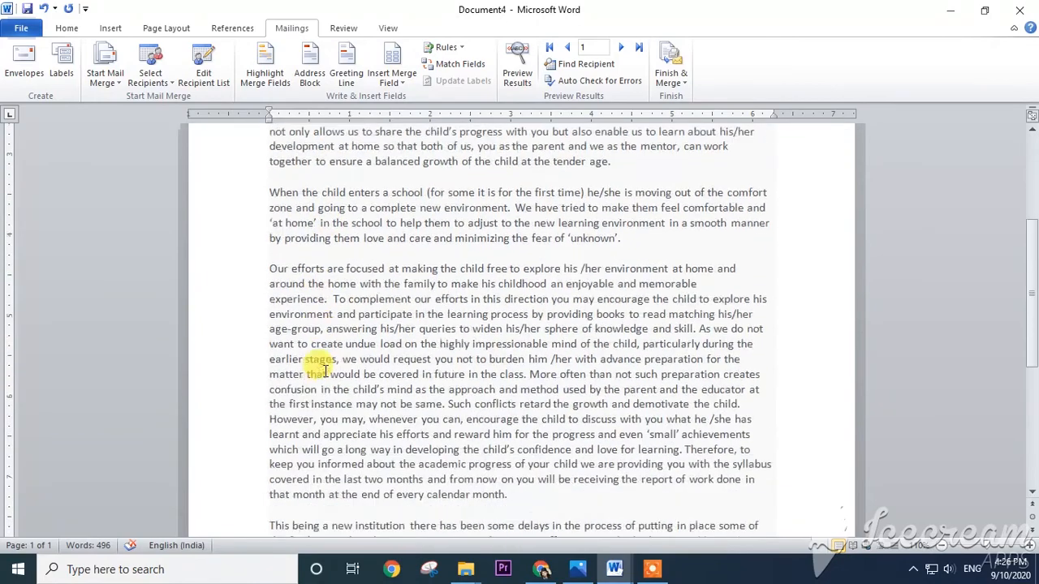
{"action": "scroll", "coordinate": [309, 361], "scroll_direction": "up", "scroll_amount": 12}
{"action": "scroll", "coordinate": [325, 361], "scroll_direction": "down", "scroll_amount": 2}
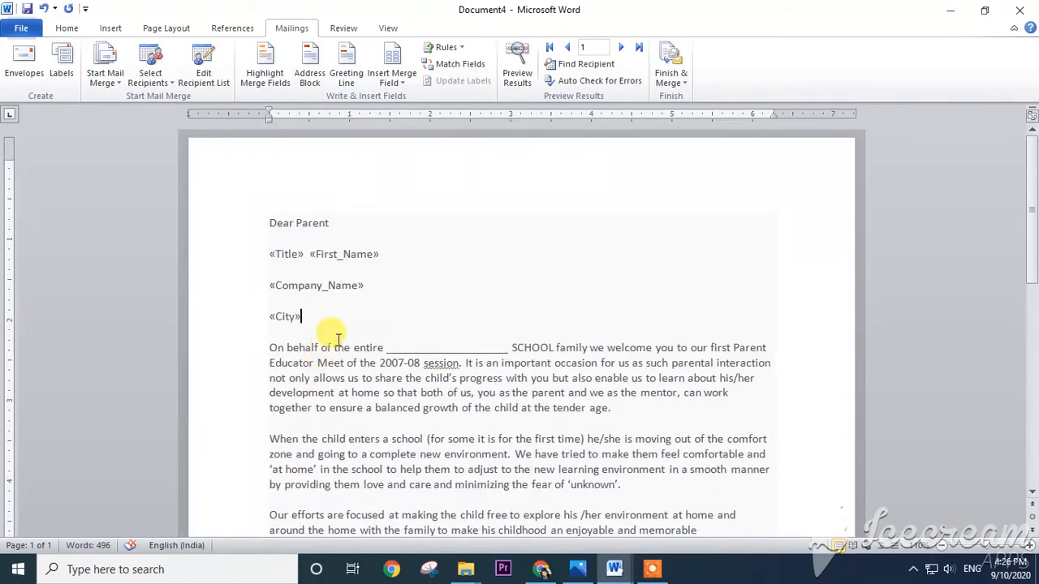
{"action": "left_click_drag", "start_coordinate": [268, 226], "coordinate": [509, 300]}
{"action": "scroll", "coordinate": [552, 333], "scroll_direction": "up", "scroll_amount": 13}
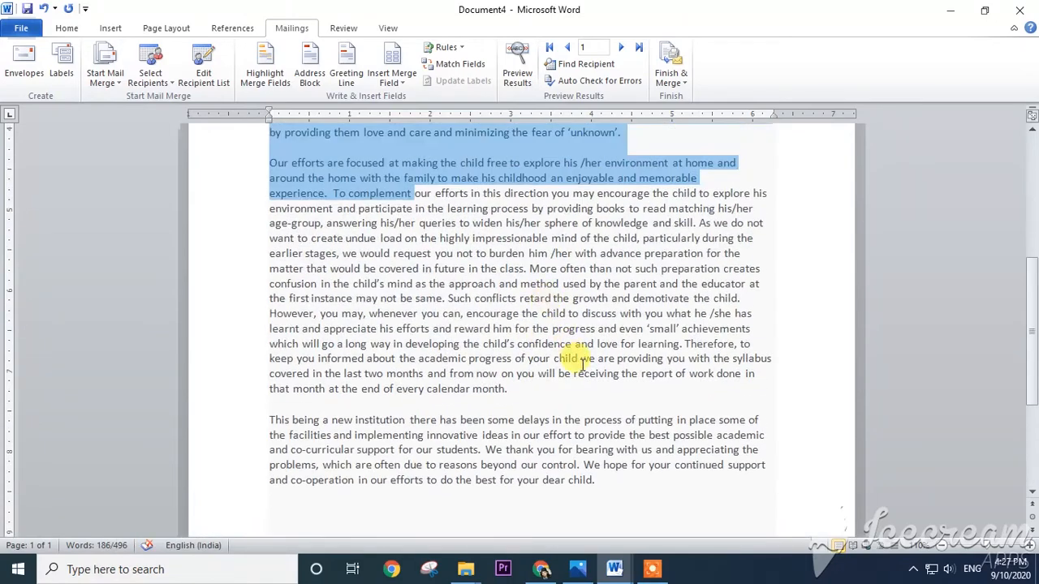
{"action": "left_click", "coordinate": [381, 260]}
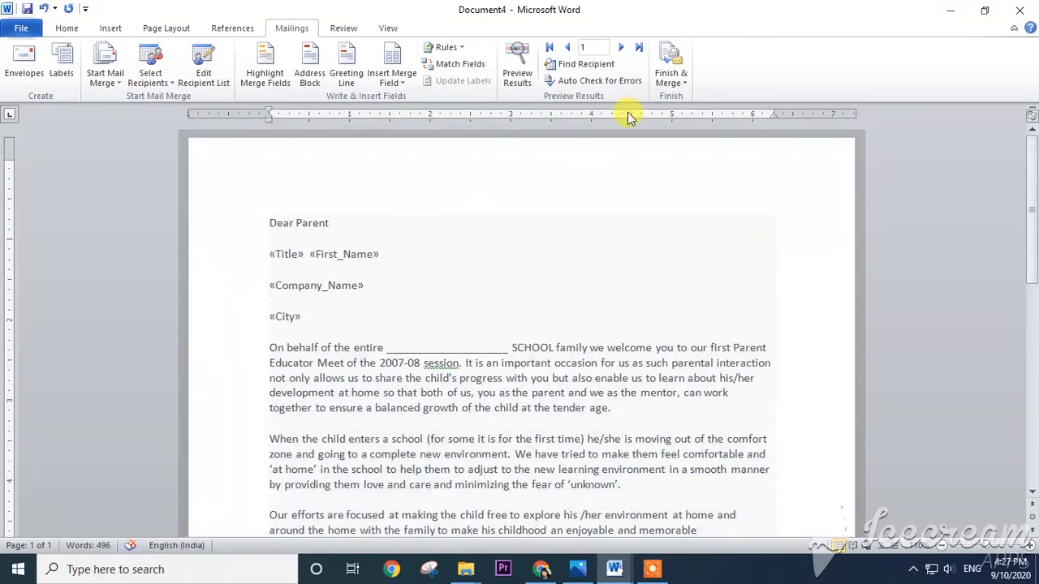
- Finish the merge by generating editable individual letters for all records in a new document
{"action": "left_click", "coordinate": [680, 84]}
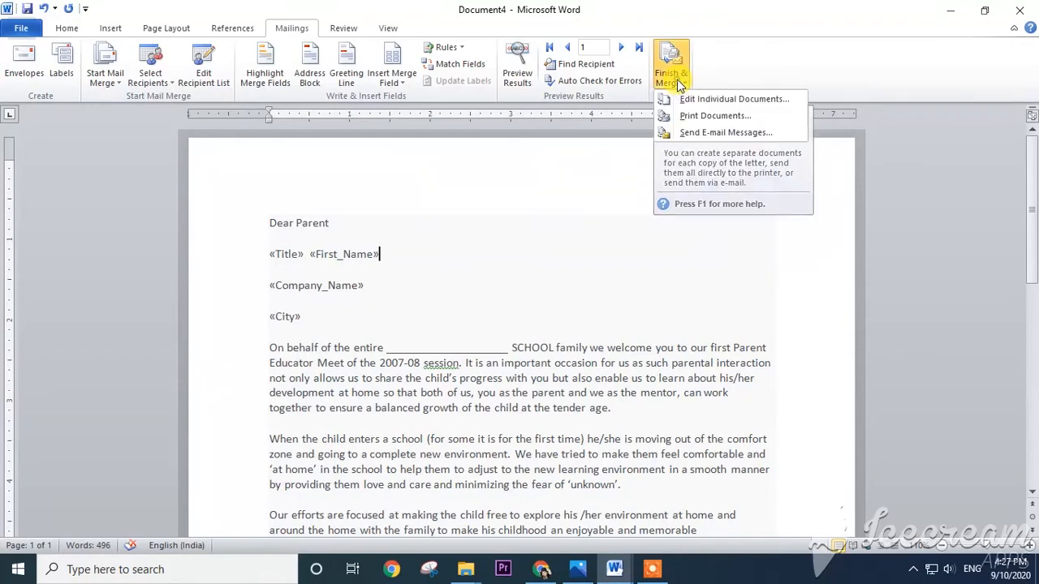
{"action": "left_click", "coordinate": [712, 104]}
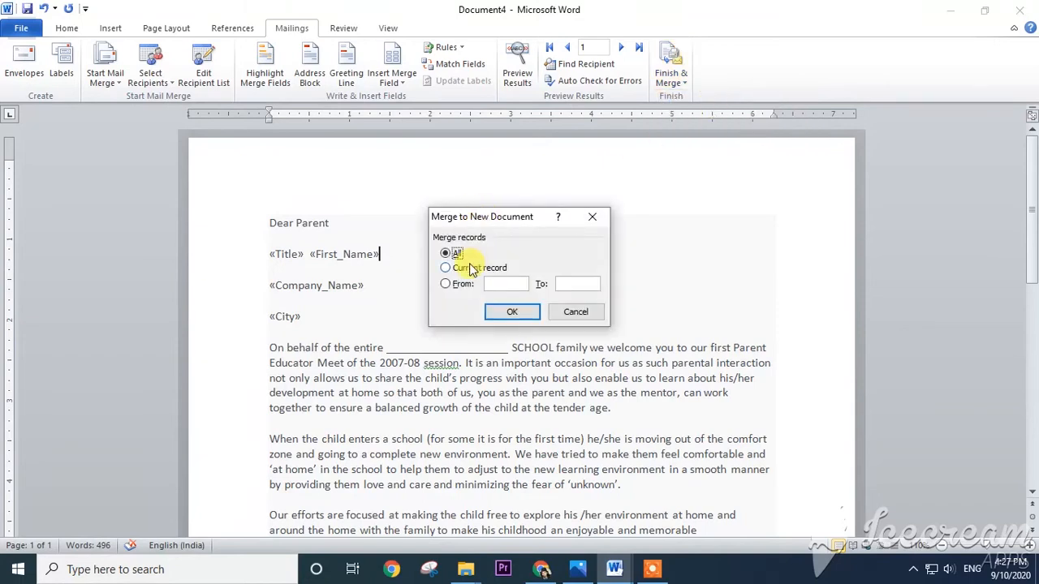
{"action": "left_click", "coordinate": [518, 313]}
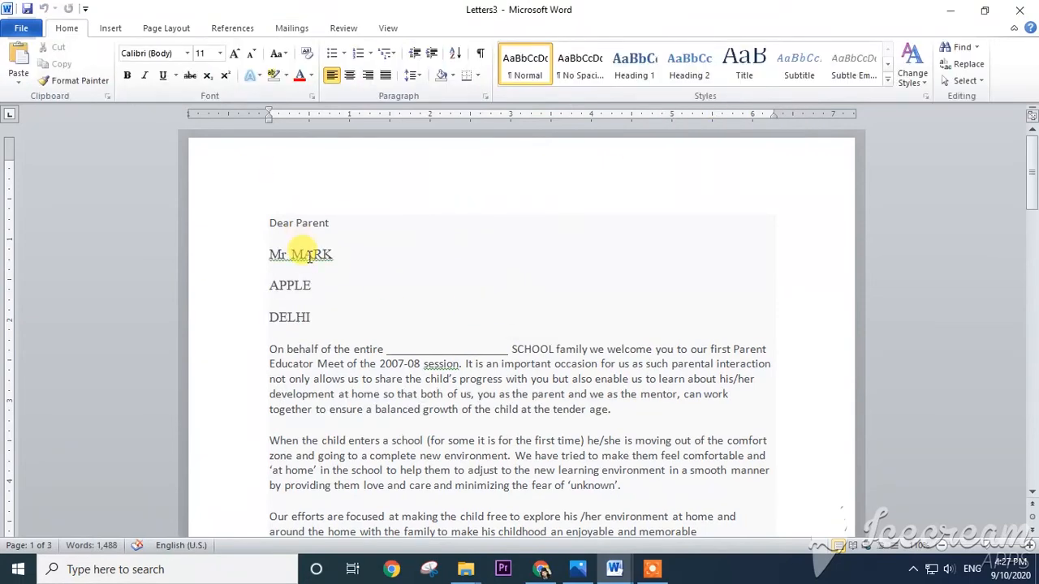
- Examine the title, first name, company and city at the start of each merged letter, and compare all the letters side by side
{"action": "scroll", "coordinate": [325, 233], "scroll_direction": "down", "scroll_amount": 2}
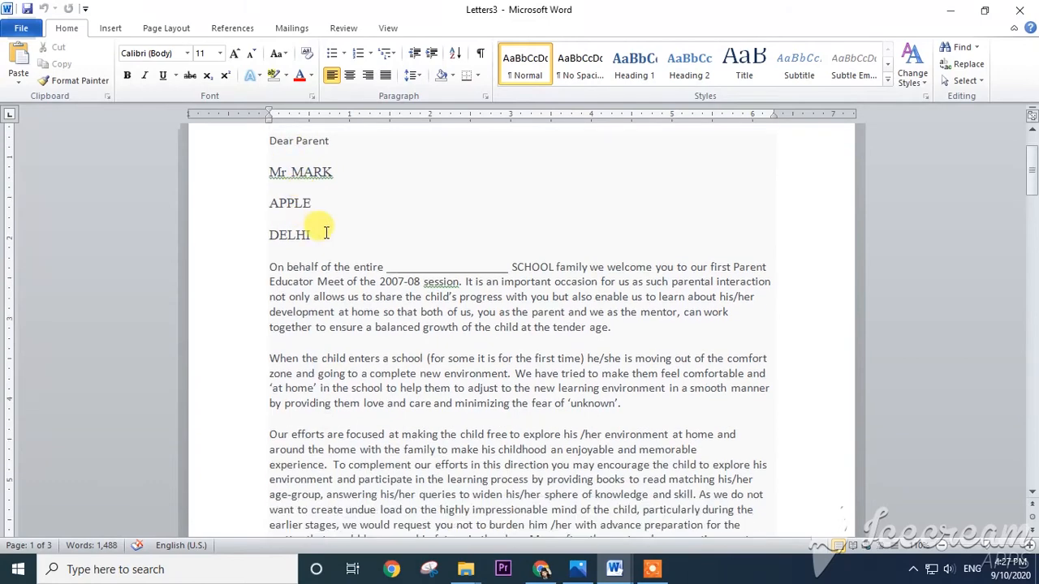
{"action": "scroll", "coordinate": [292, 203], "scroll_direction": "down", "scroll_amount": 1}
{"action": "scroll", "coordinate": [289, 195], "scroll_direction": "up", "scroll_amount": 1}
{"action": "scroll", "coordinate": [278, 168], "scroll_direction": "down", "scroll_amount": 7}
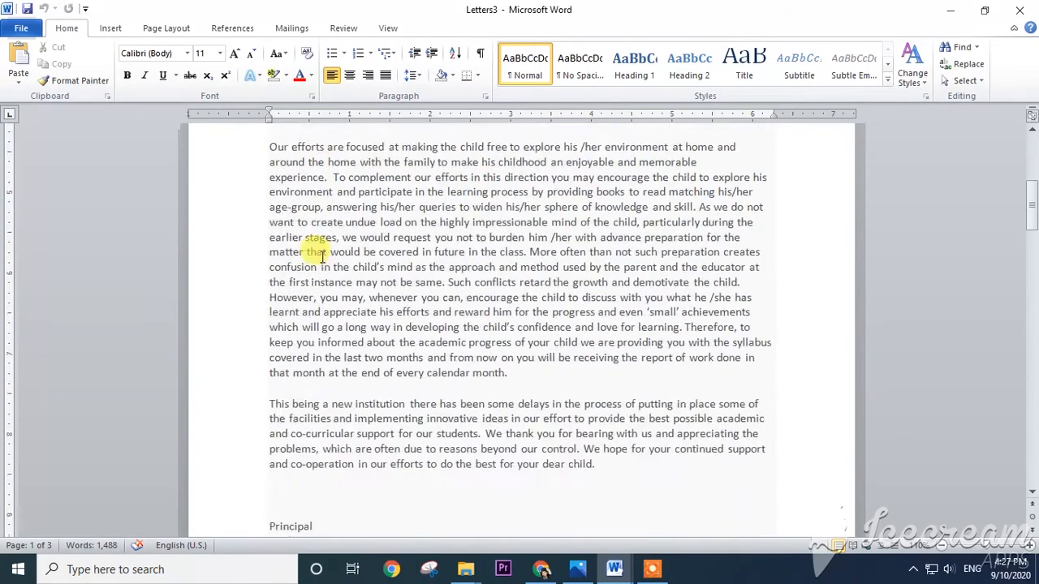
{"action": "scroll", "coordinate": [323, 255], "scroll_direction": "down", "scroll_amount": 12}
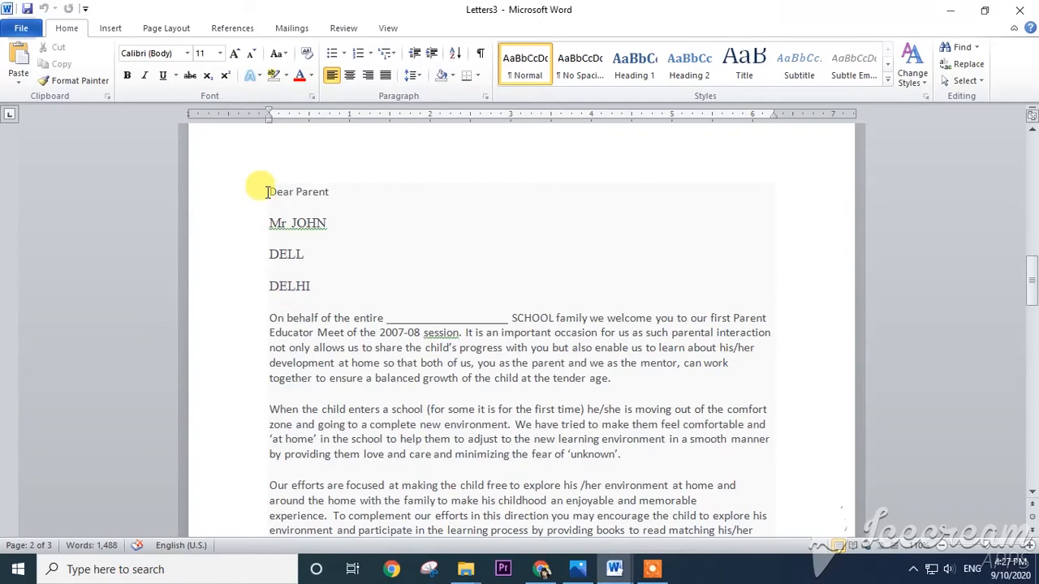
{"action": "left_click_drag", "start_coordinate": [266, 192], "coordinate": [329, 288]}
{"action": "scroll", "coordinate": [379, 298], "scroll_direction": "down", "scroll_amount": 4}
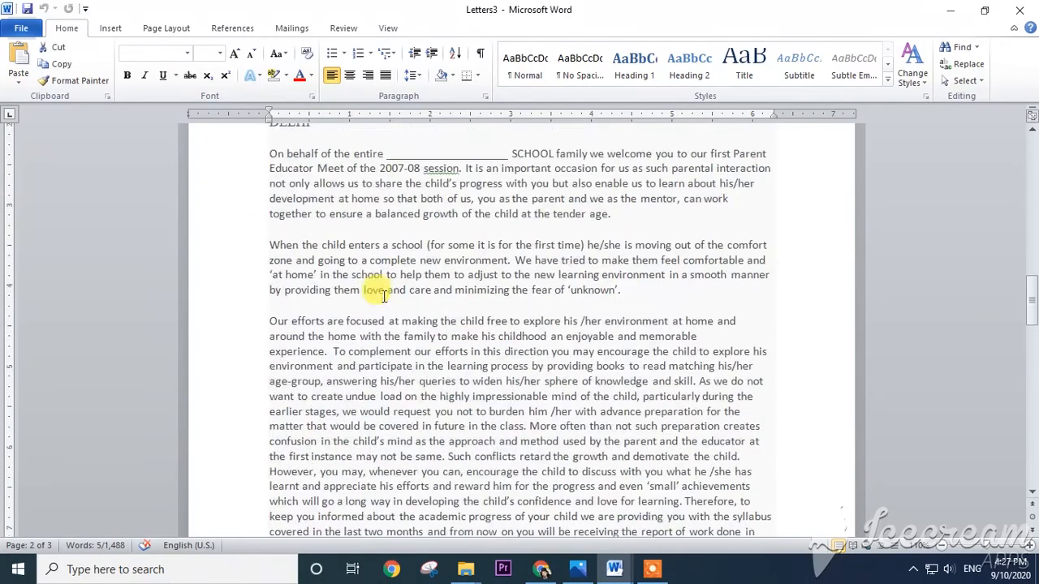
{"action": "scroll", "coordinate": [384, 296], "scroll_direction": "up", "scroll_amount": 7}
{"action": "scroll", "coordinate": [378, 294], "scroll_direction": "down", "scroll_amount": 20}
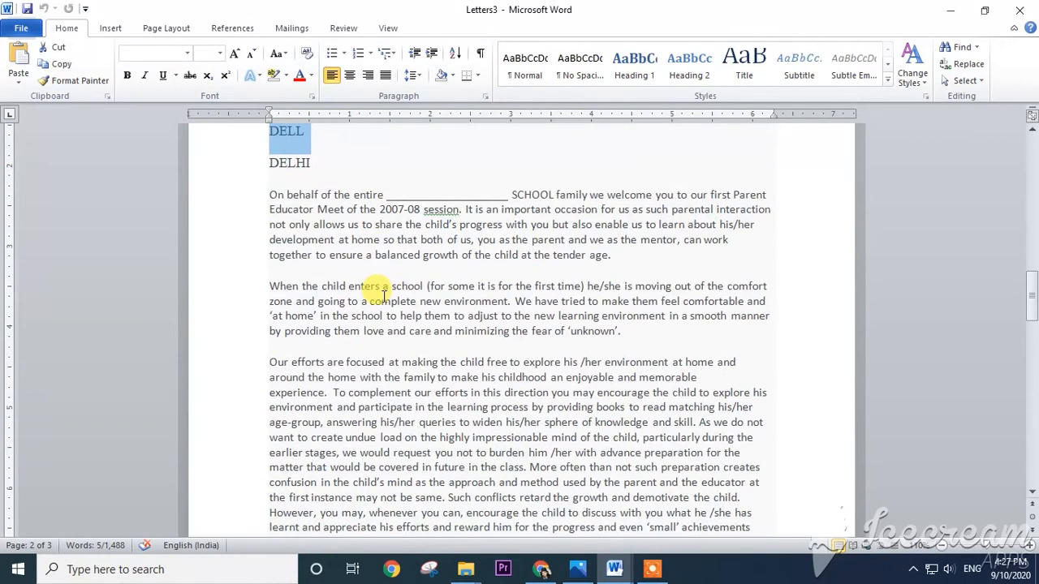
{"action": "scroll", "coordinate": [303, 346], "scroll_direction": "down", "scroll_amount": 2}
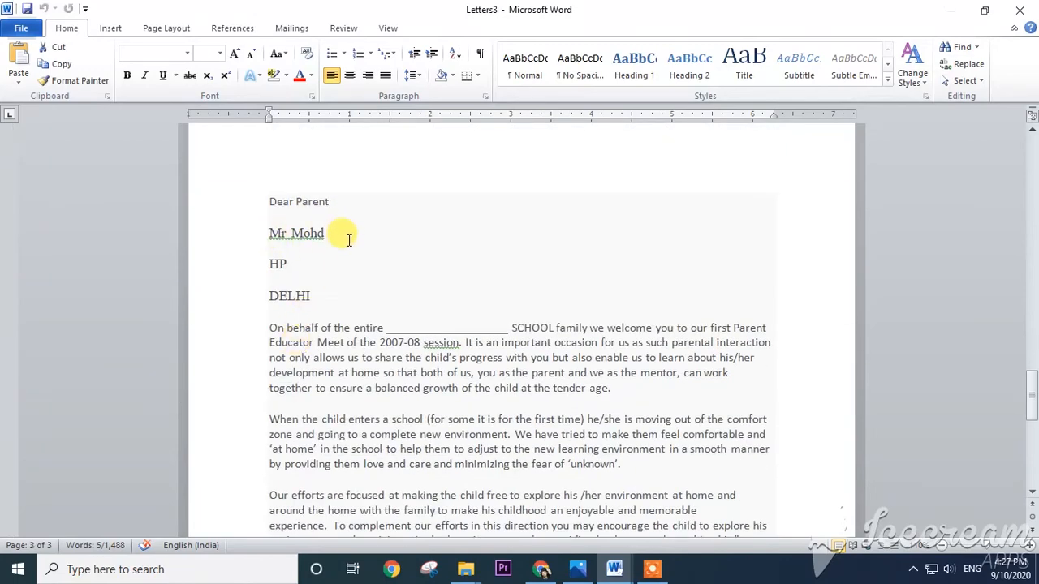
{"action": "scroll", "coordinate": [349, 240], "scroll_direction": "down", "scroll_amount": 1}
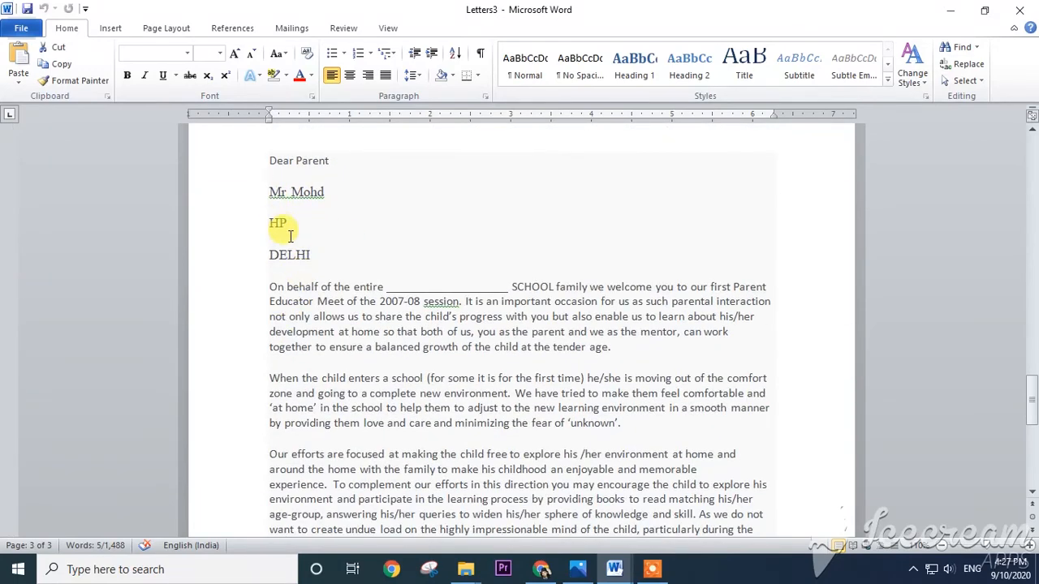
{"action": "scroll", "coordinate": [318, 261], "scroll_direction": "down", "scroll_amount": 2}
{"action": "scroll", "coordinate": [325, 268], "scroll_direction": "down", "scroll_amount": 5, "text": "ctrl"}
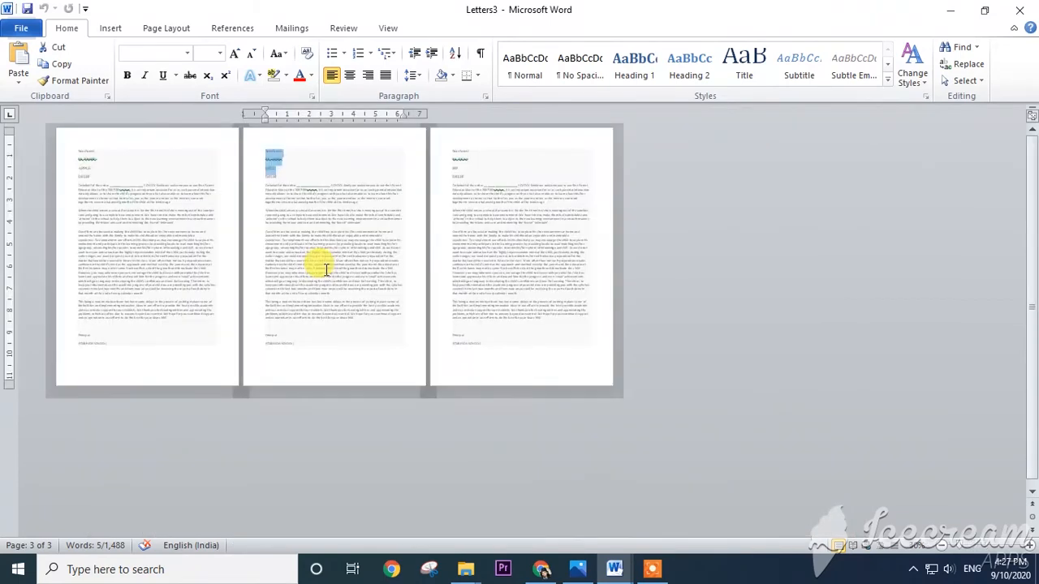
{"action": "scroll", "coordinate": [179, 197], "scroll_direction": "up", "scroll_amount": 3, "text": "ctrl"}
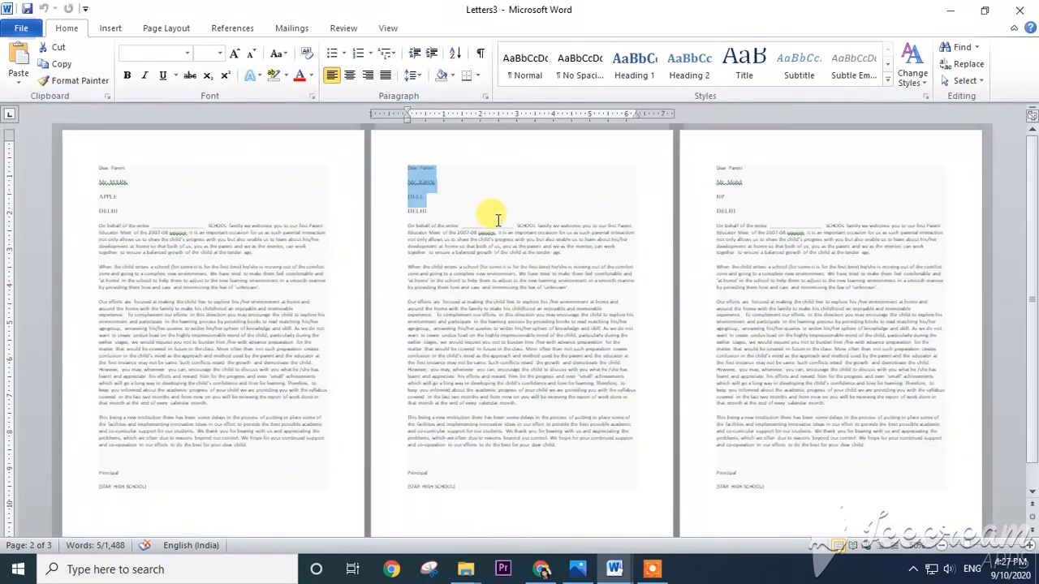